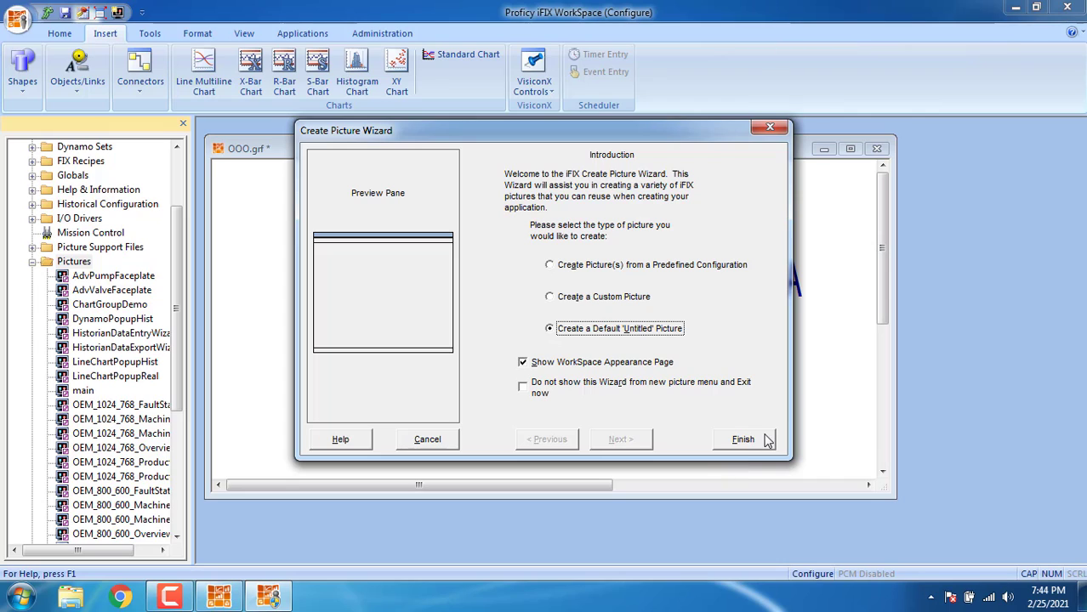
- Create a default untitled picture, then shrink and reposition its window so the OOO picture's button stays accessible
{"action": "left_click", "coordinate": [763, 447]}
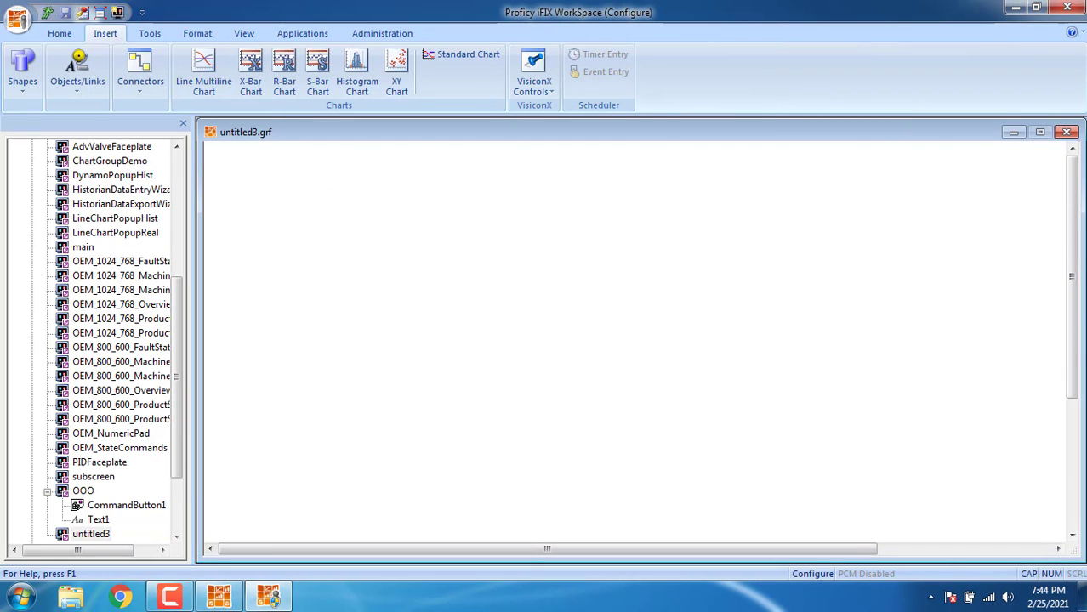
{"action": "left_click_drag", "start_coordinate": [1078, 123], "coordinate": [848, 319]}
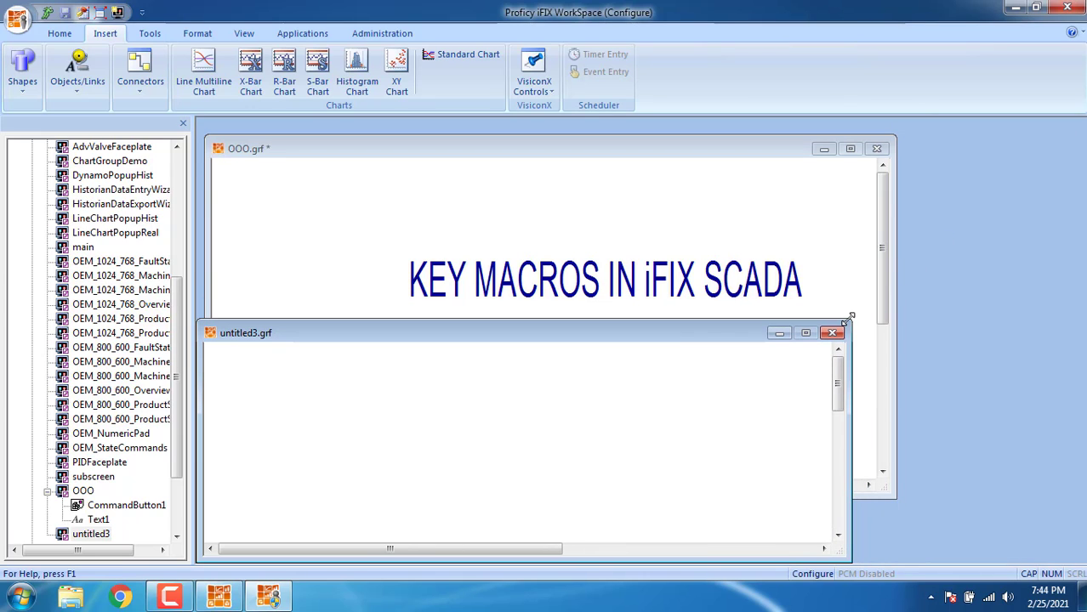
{"action": "left_click_drag", "start_coordinate": [679, 347], "coordinate": [847, 407]}
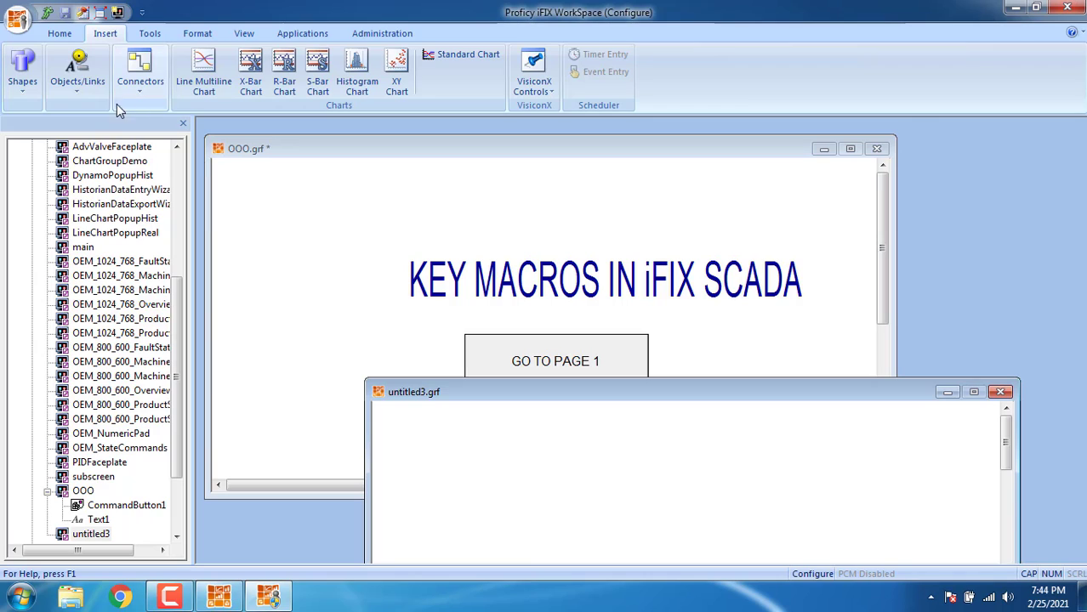
- Insert a push button in the untitled picture, enlarge it and label it BACK
{"action": "left_click", "coordinate": [91, 92]}
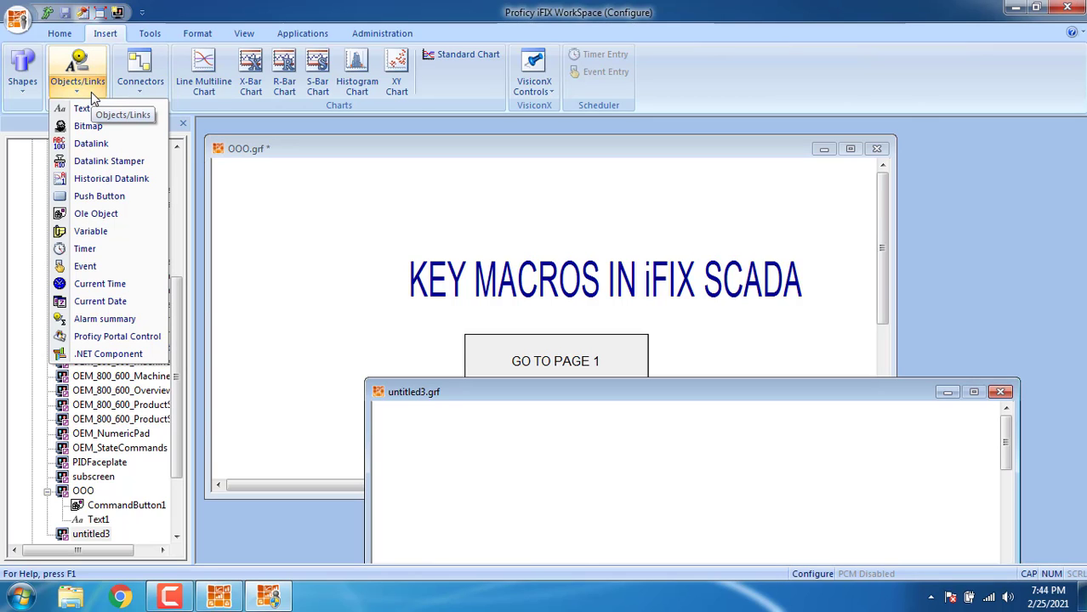
{"action": "left_click", "coordinate": [117, 204]}
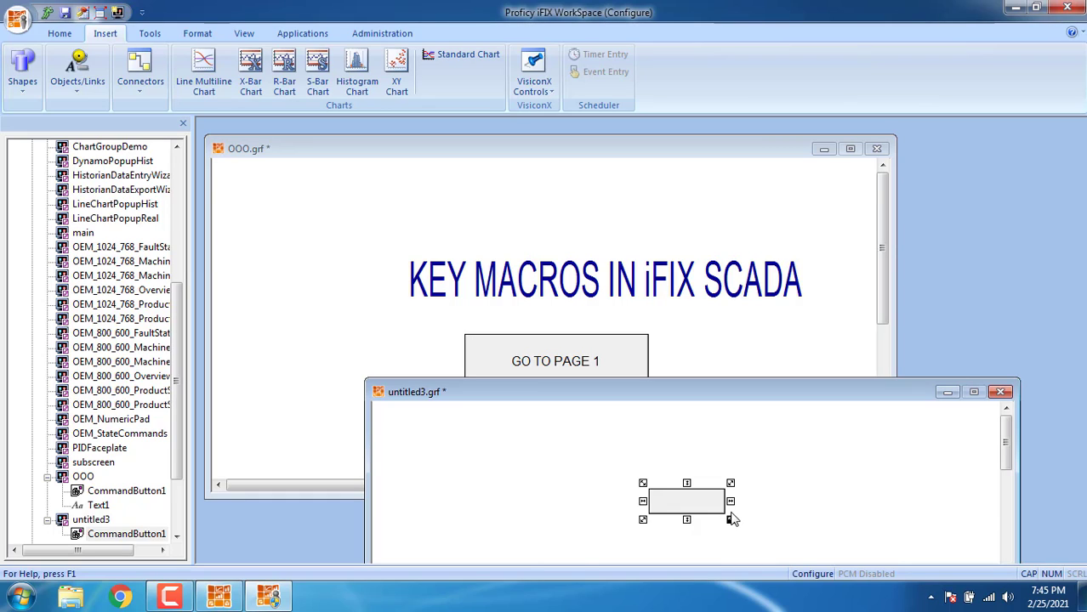
{"action": "left_click_drag", "start_coordinate": [732, 519], "coordinate": [825, 535]}
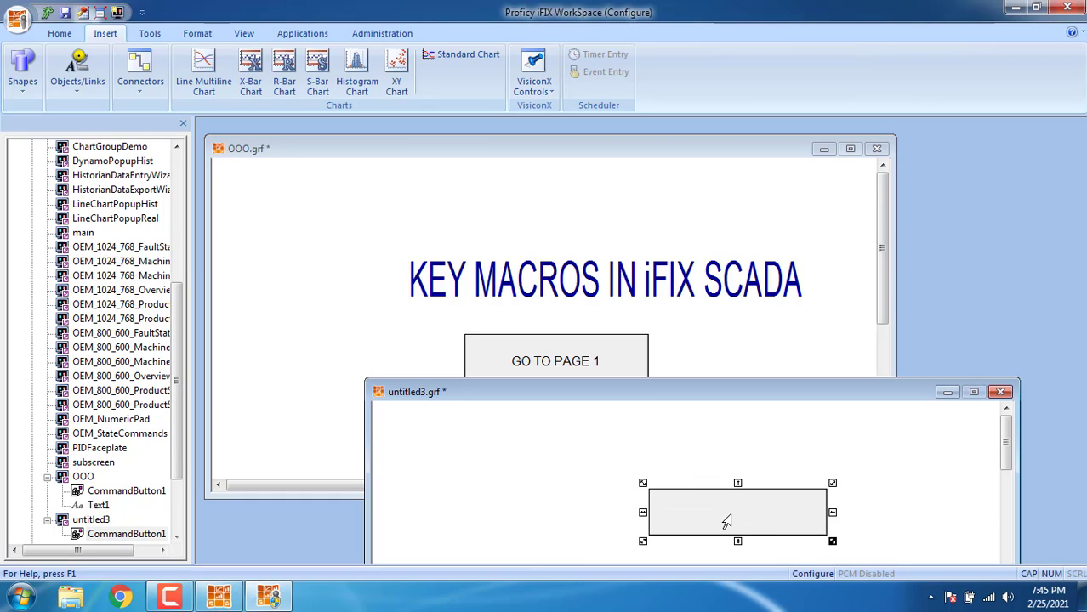
{"action": "double_click", "coordinate": [722, 517]}
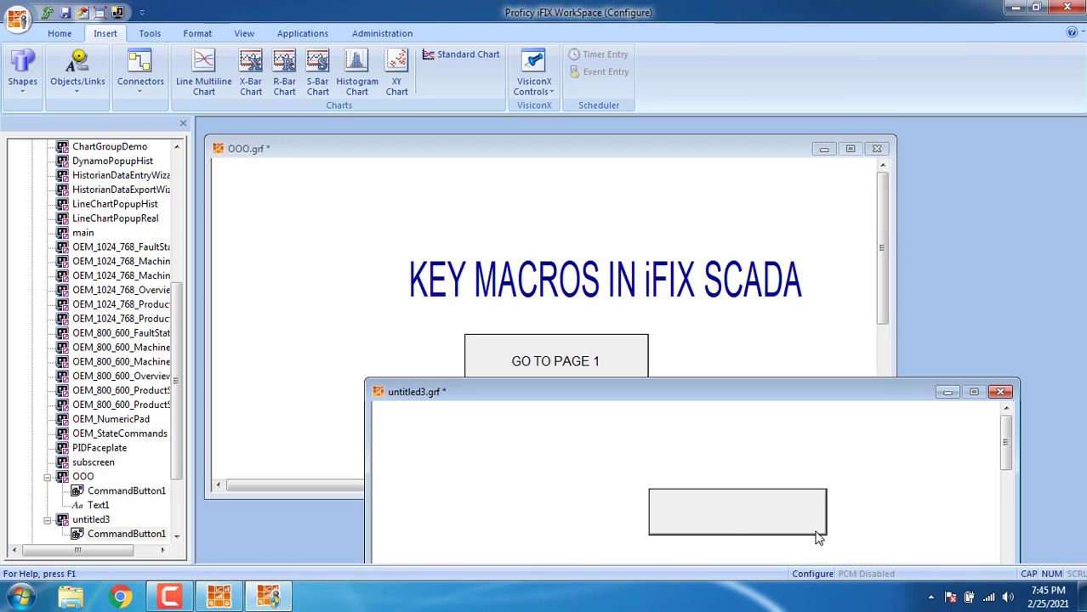
{"action": "type", "text": "BACK"}
{"action": "left_click", "coordinate": [860, 519]}
- Save the OOO picture
{"action": "left_click", "coordinate": [548, 187]}
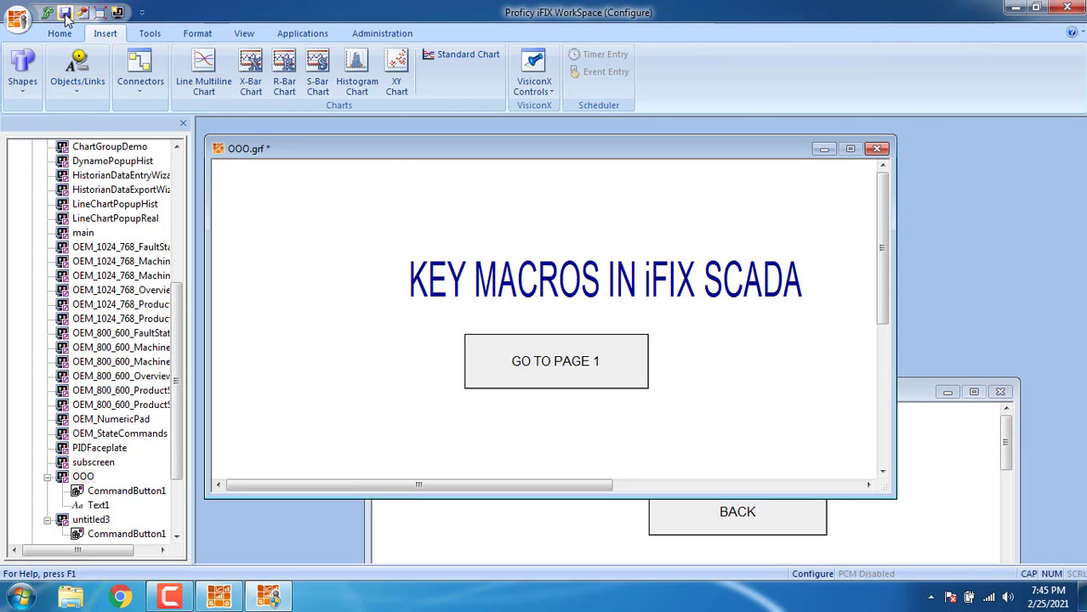
{"action": "left_click", "coordinate": [66, 14]}
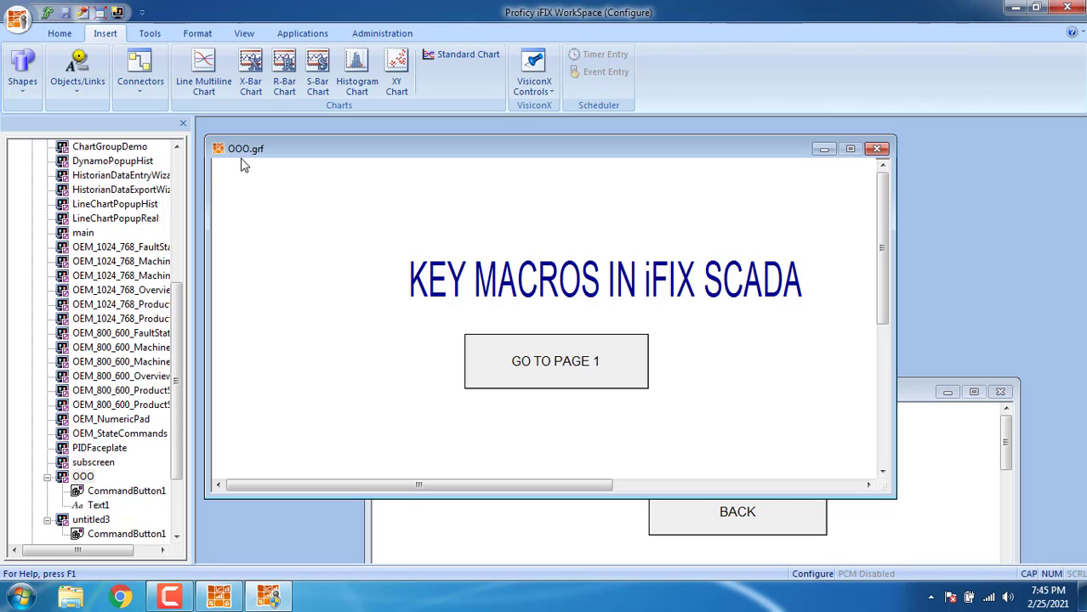
- Try to save the untitled picture under the name SCREEN NAV
{"action": "left_click", "coordinate": [935, 529]}
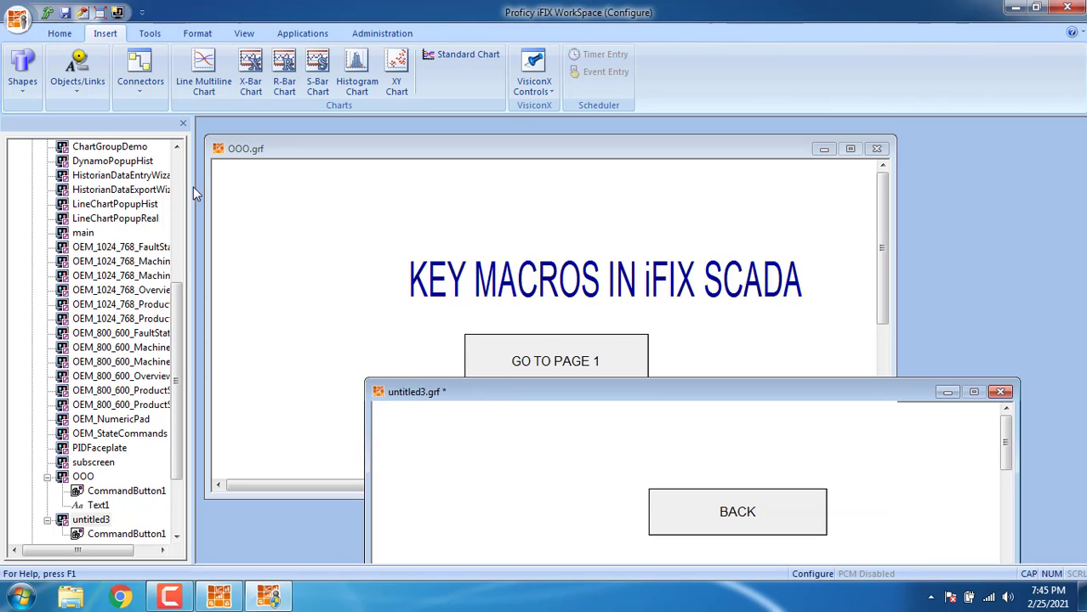
{"action": "left_click", "coordinate": [65, 13]}
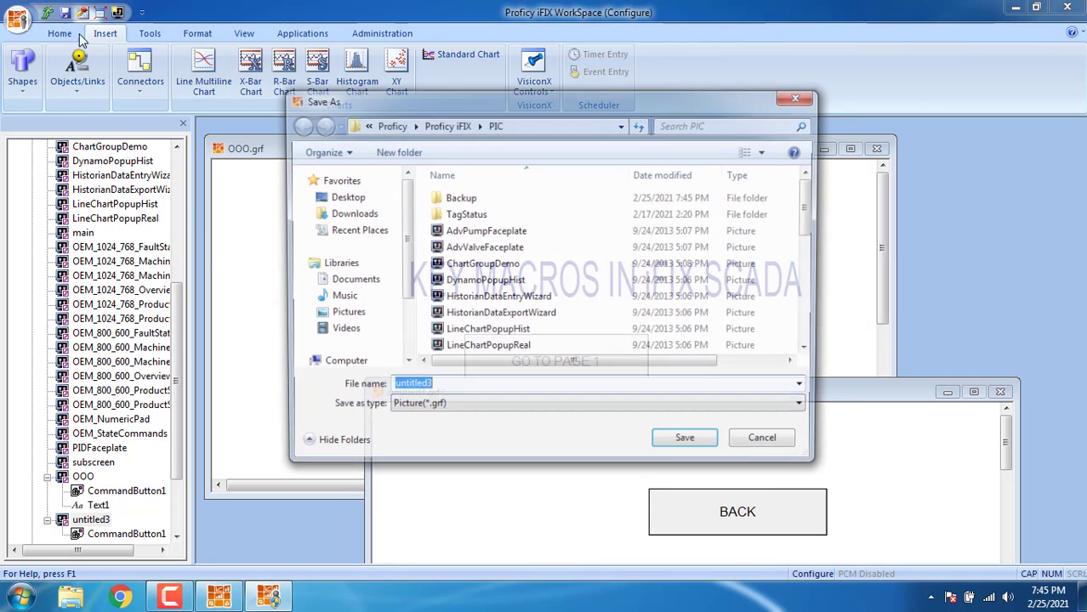
{"action": "type", "text": "S"}
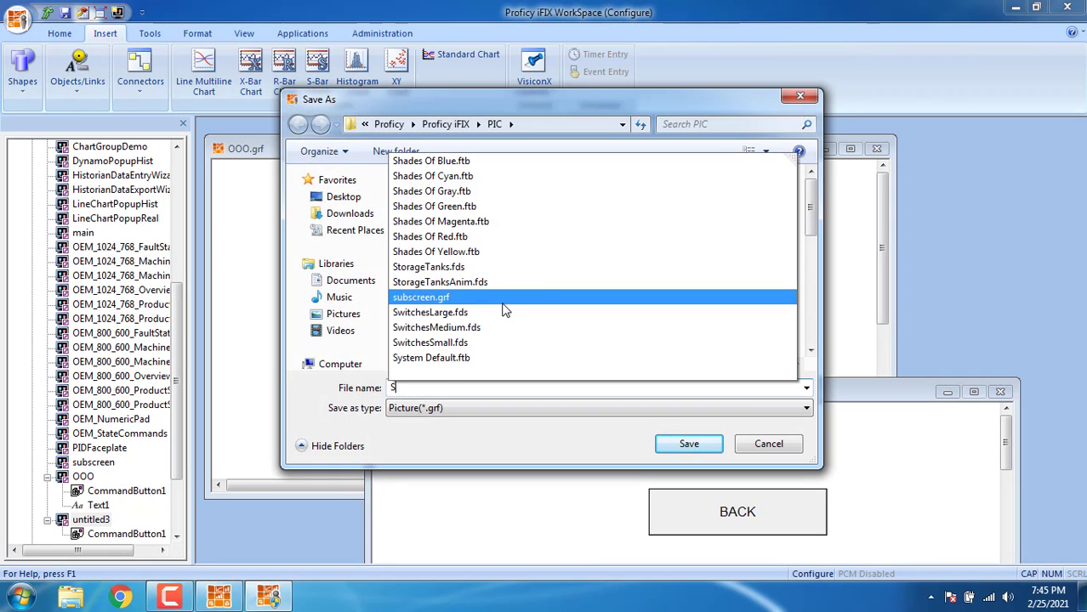
{"action": "type", "text": "CREEN NAV"}
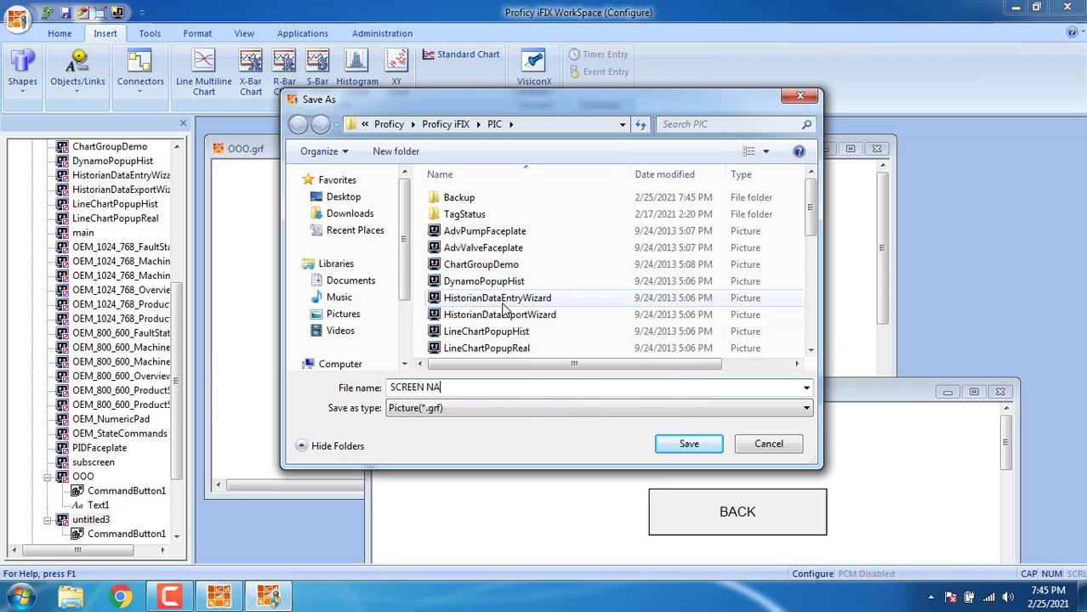
{"action": "left_click", "coordinate": [688, 444]}
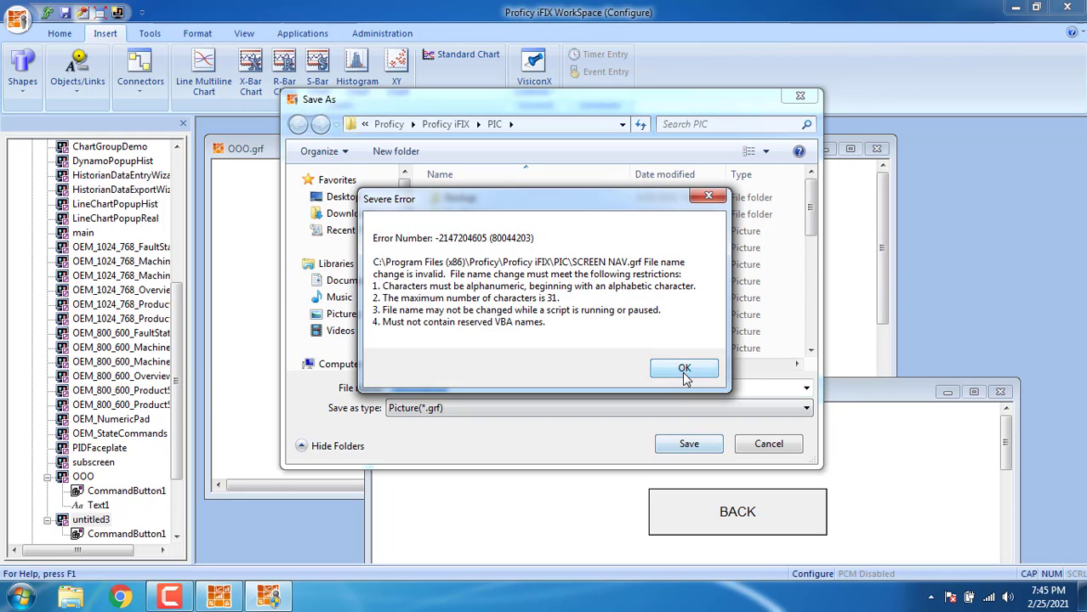
{"action": "left_click", "coordinate": [685, 369]}
- Save the picture containing the BACK button under the name SCREEN
{"action": "left_click", "coordinate": [563, 387]}
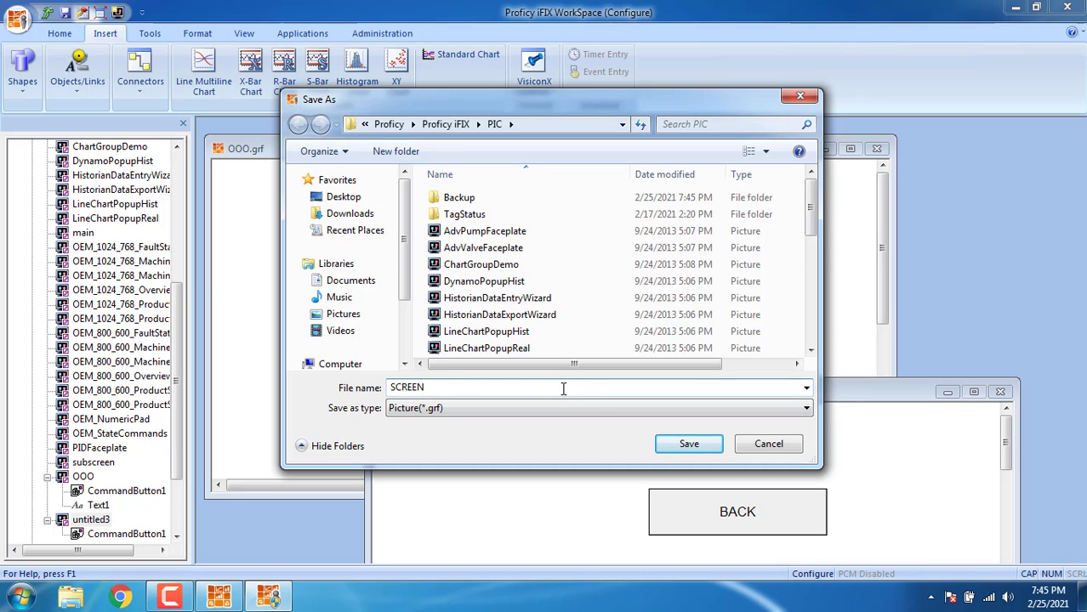
{"action": "left_click", "coordinate": [681, 444]}
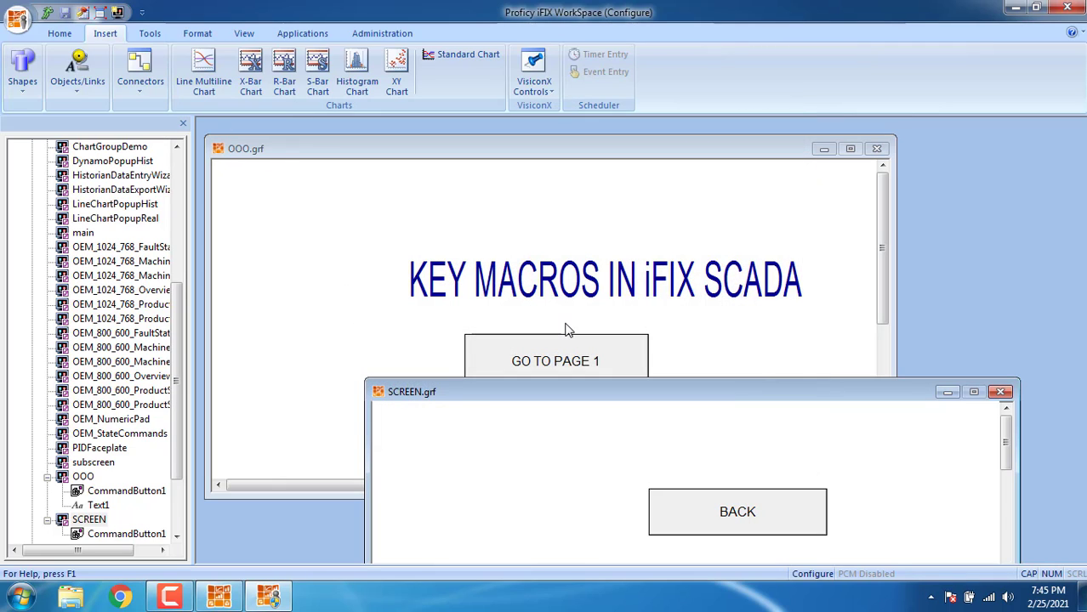
- Add a key macro to the GO TO PAGE 1 button in the OOO picture and assign it the PageUp key
{"action": "left_click", "coordinate": [691, 329]}
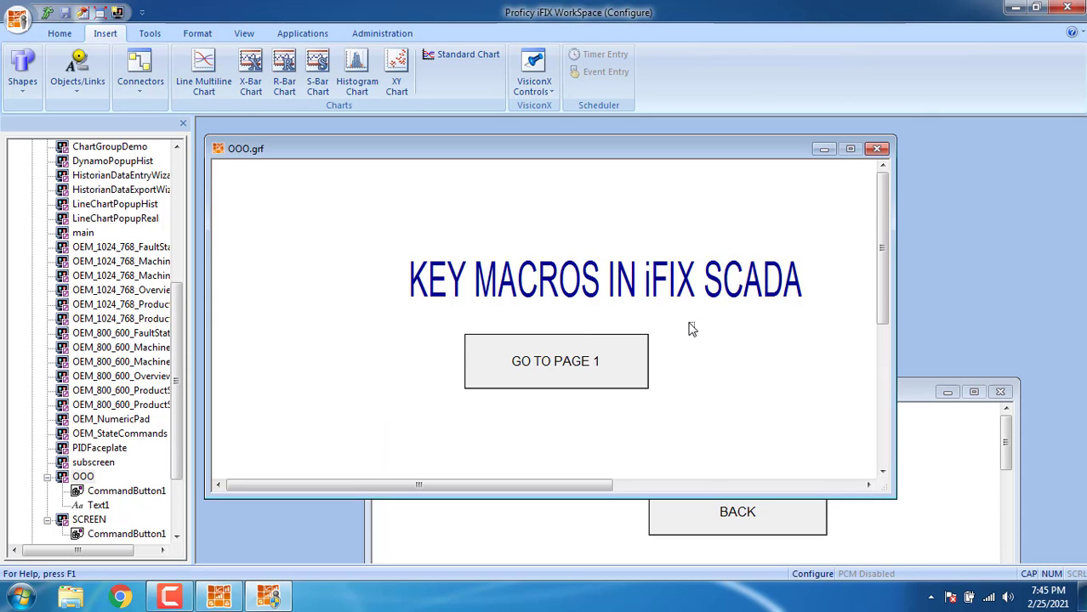
{"action": "right_click", "coordinate": [570, 361]}
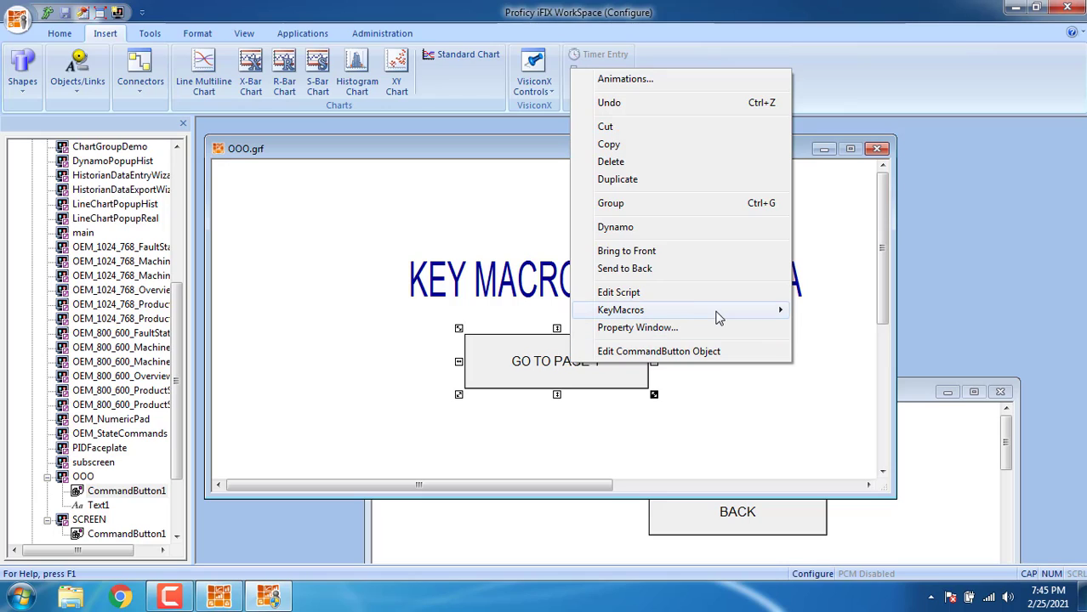
{"action": "mouse_move", "coordinate": [719, 317]}
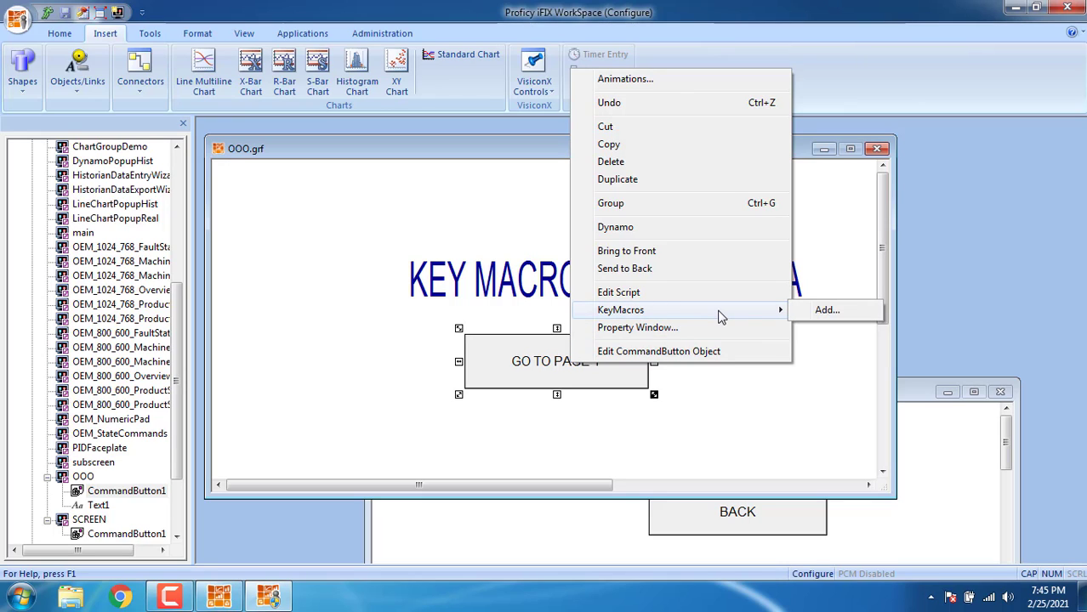
{"action": "left_click", "coordinate": [824, 310]}
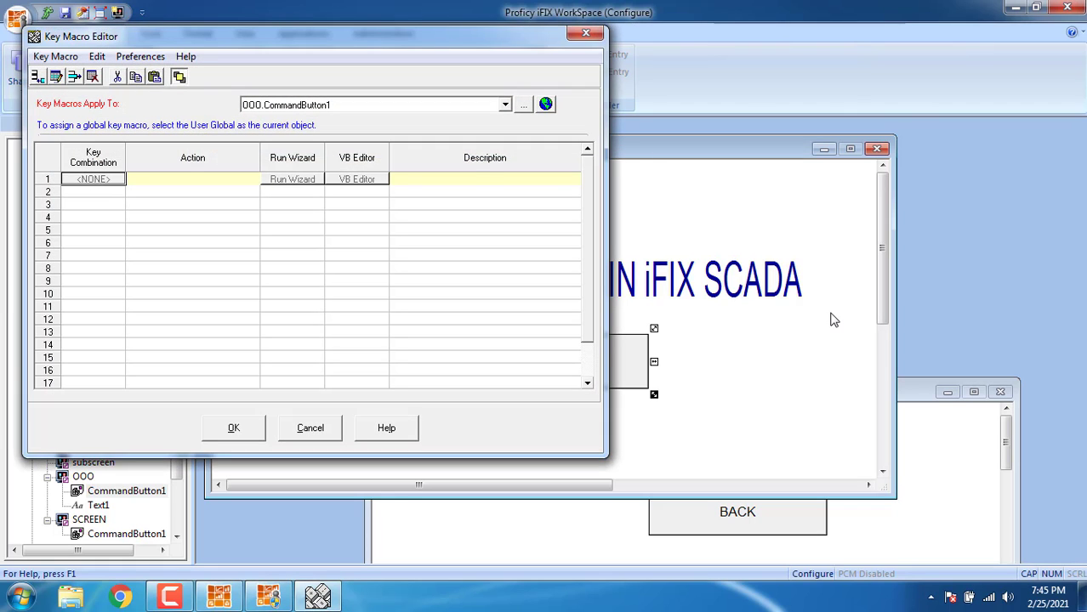
{"action": "double_click", "coordinate": [99, 182]}
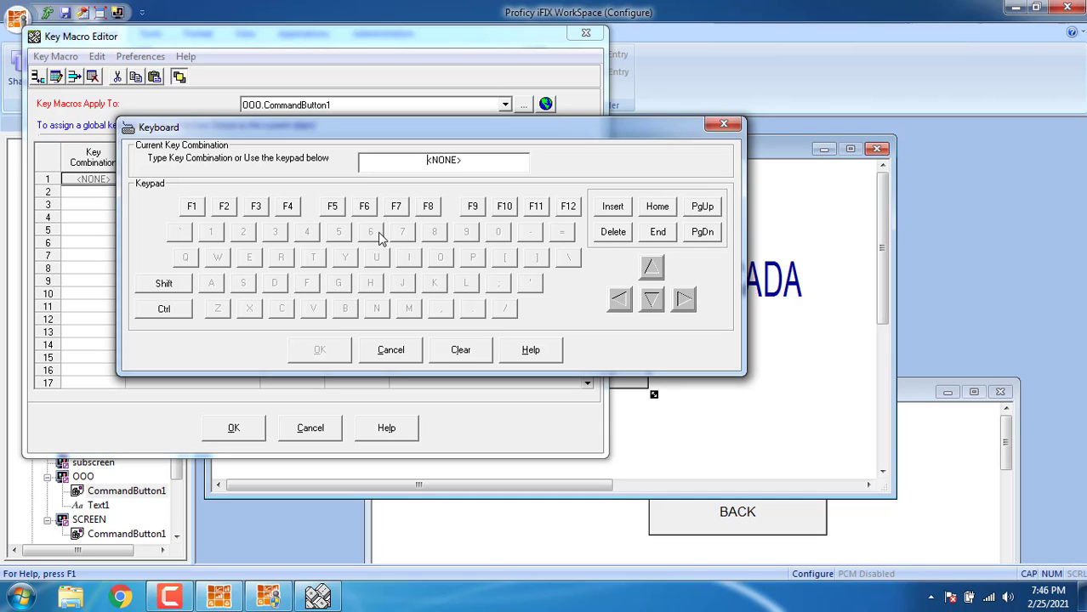
{"action": "left_click", "coordinate": [703, 209]}
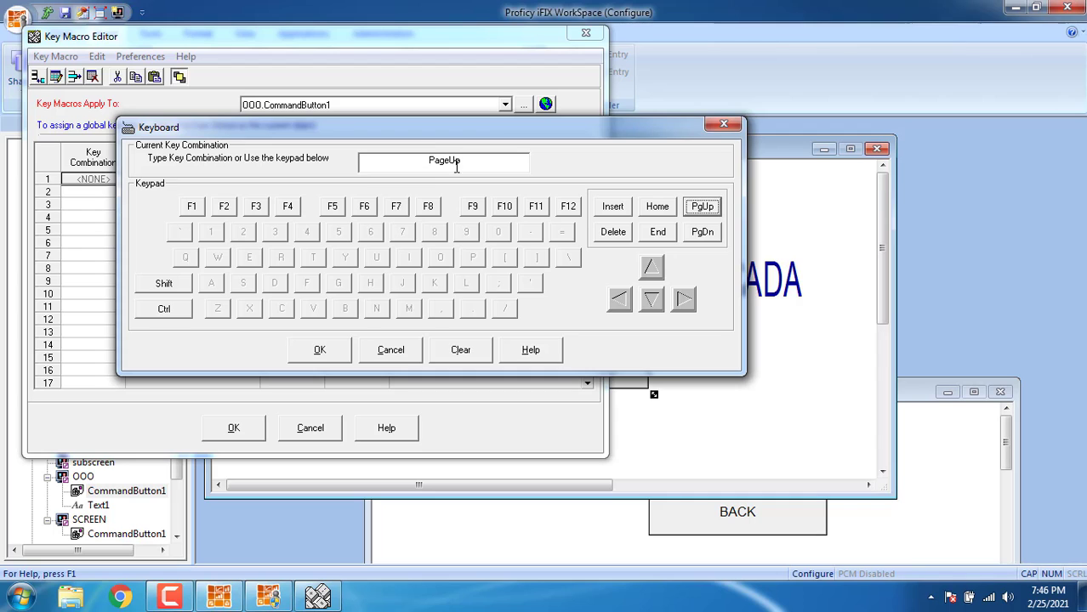
{"action": "left_click", "coordinate": [321, 351]}
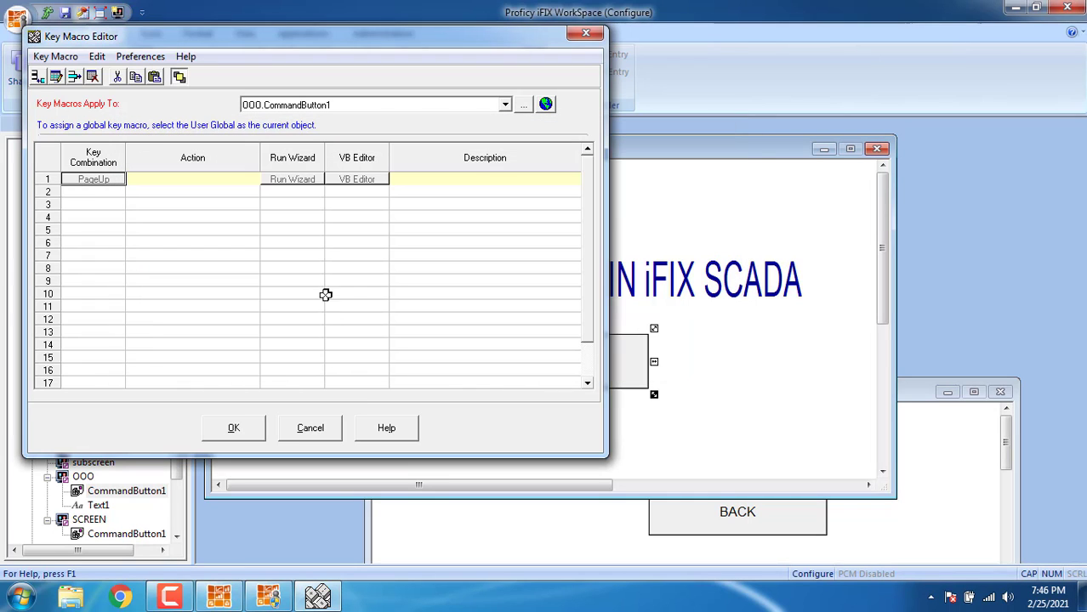
- Set the PageUp macro's action to Open Picture with the SCREEN picture and accept the key macro
{"action": "left_click", "coordinate": [298, 180]}
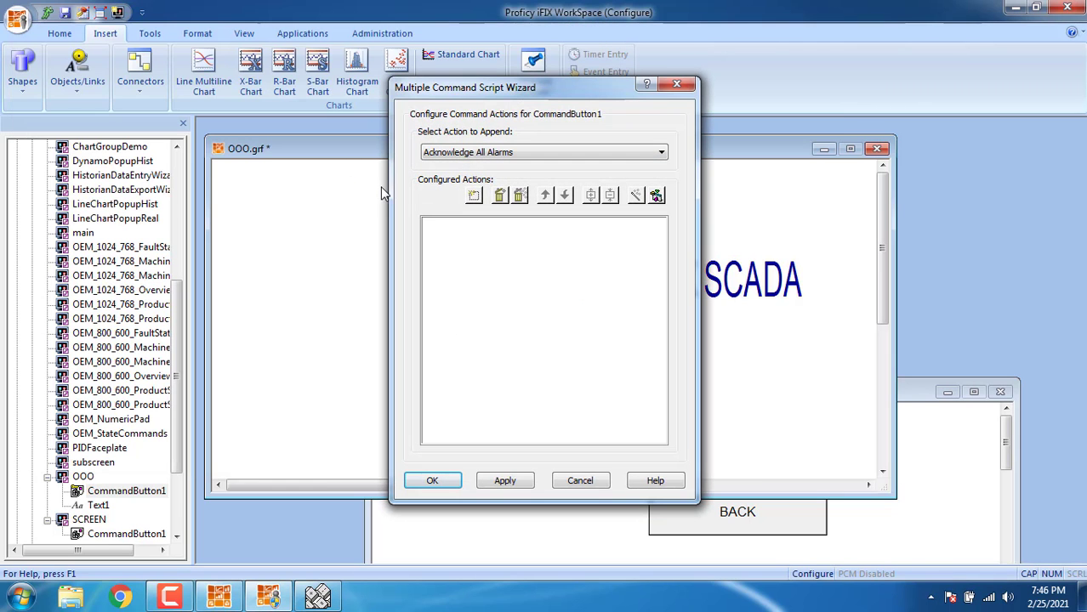
{"action": "left_click", "coordinate": [492, 155]}
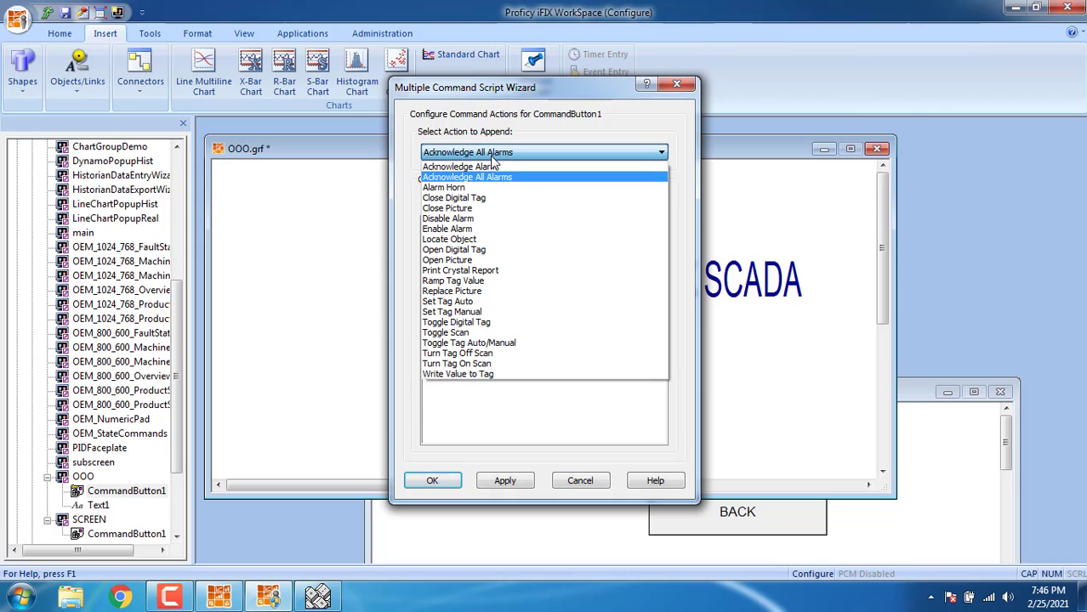
{"action": "left_click", "coordinate": [489, 262]}
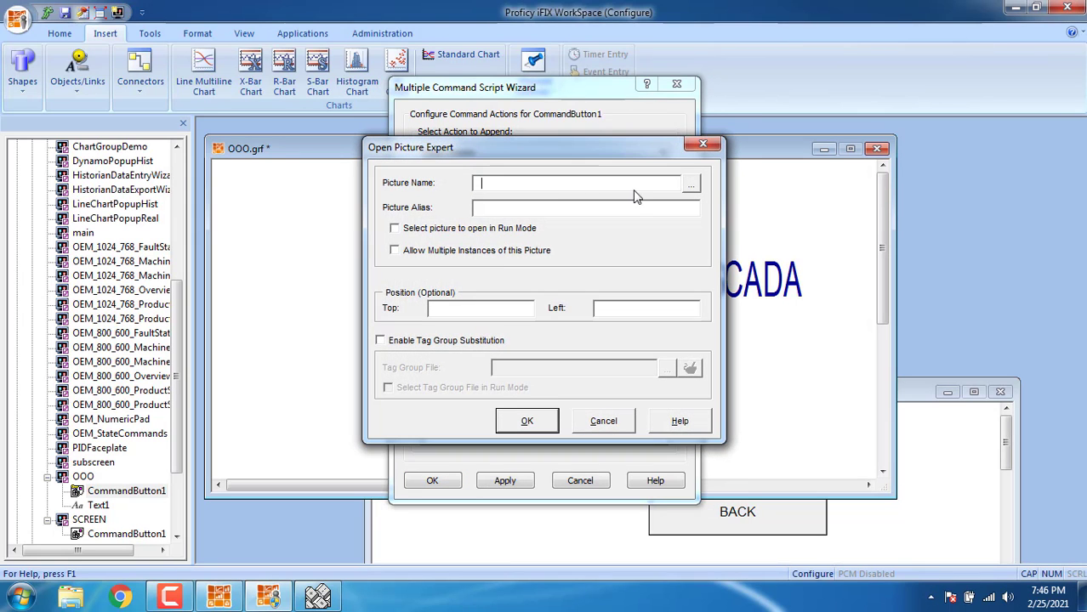
{"action": "left_click", "coordinate": [691, 184]}
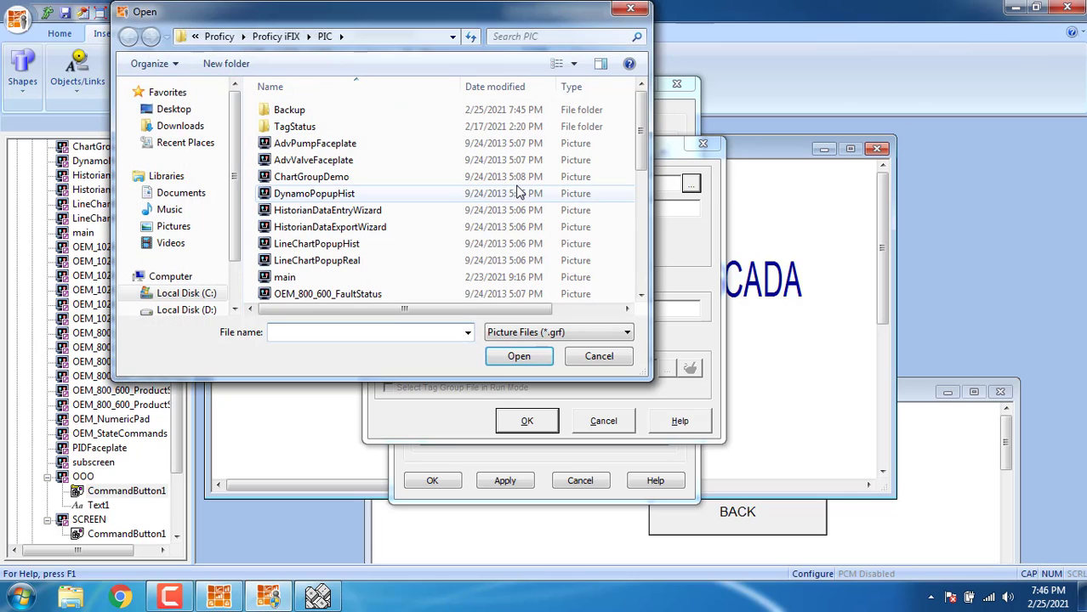
{"action": "left_click_drag", "start_coordinate": [639, 166], "coordinate": [646, 277]}
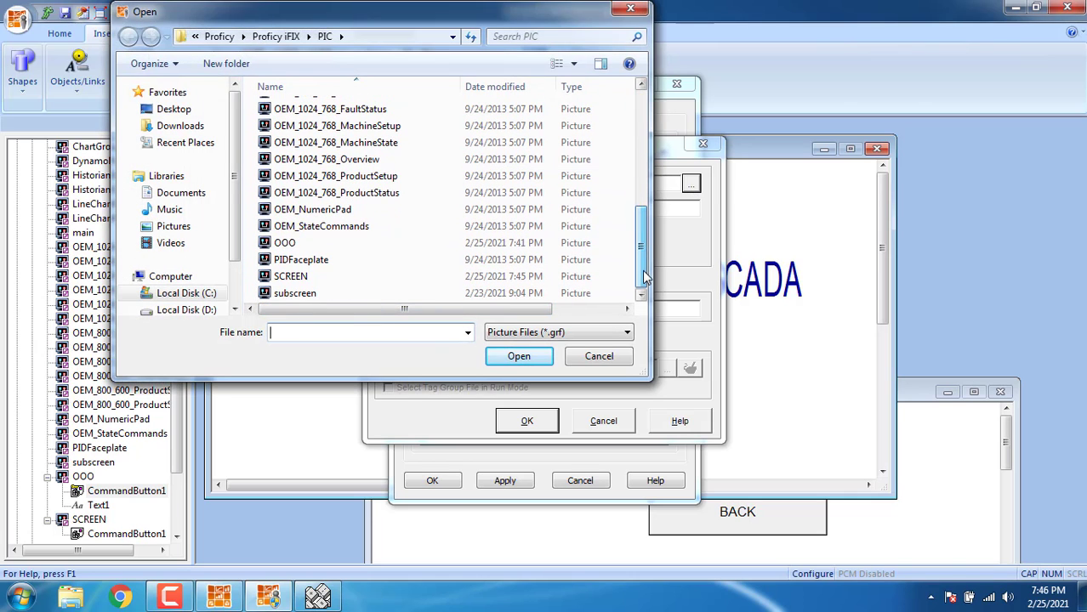
{"action": "left_click", "coordinate": [482, 278]}
{"action": "left_click", "coordinate": [520, 362]}
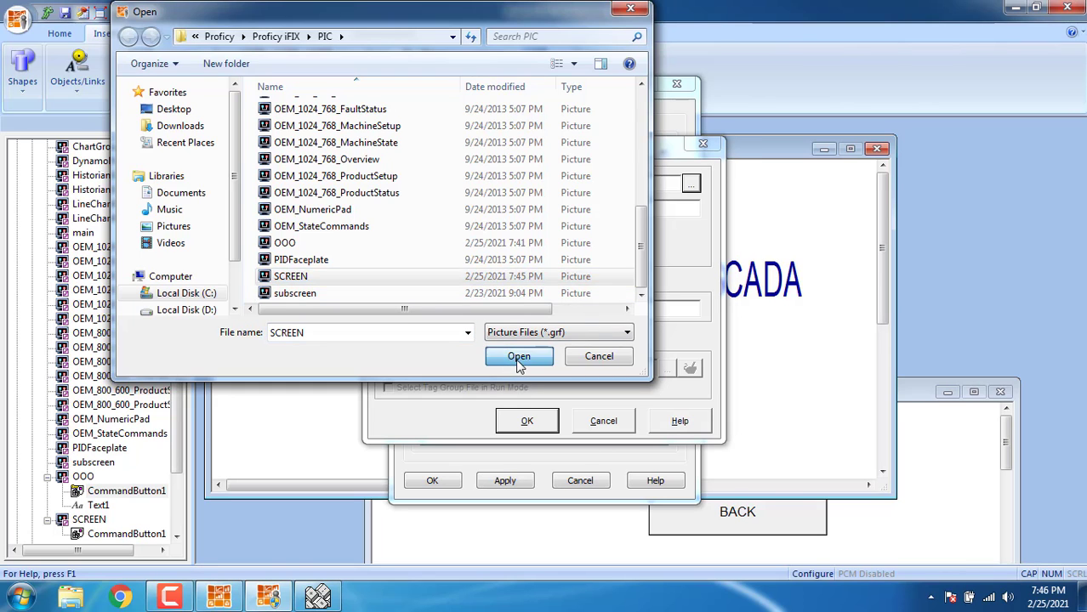
{"action": "left_click", "coordinate": [526, 420]}
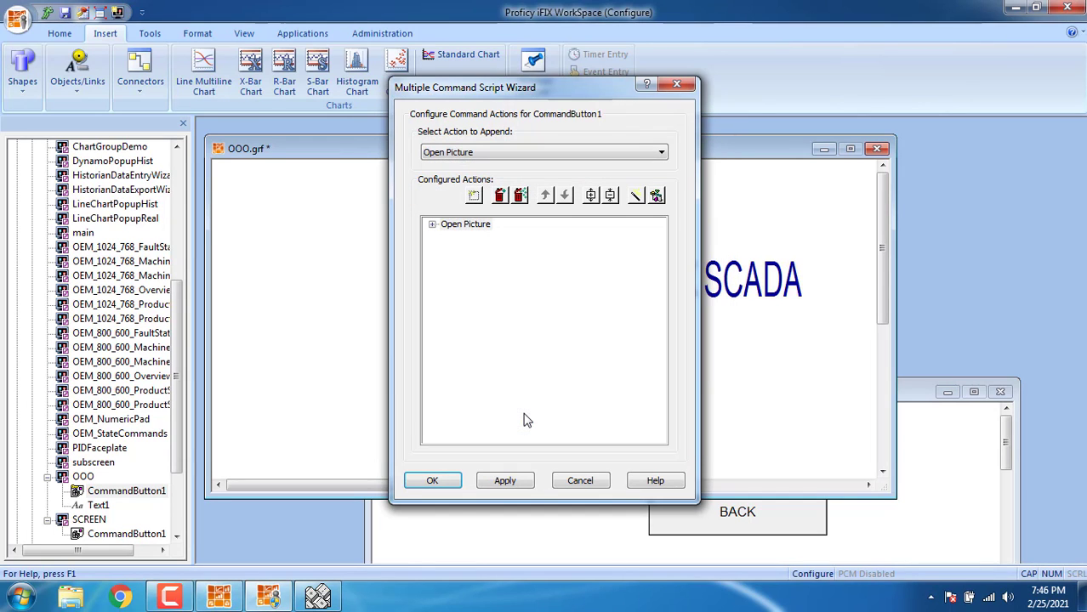
{"action": "left_click", "coordinate": [431, 481]}
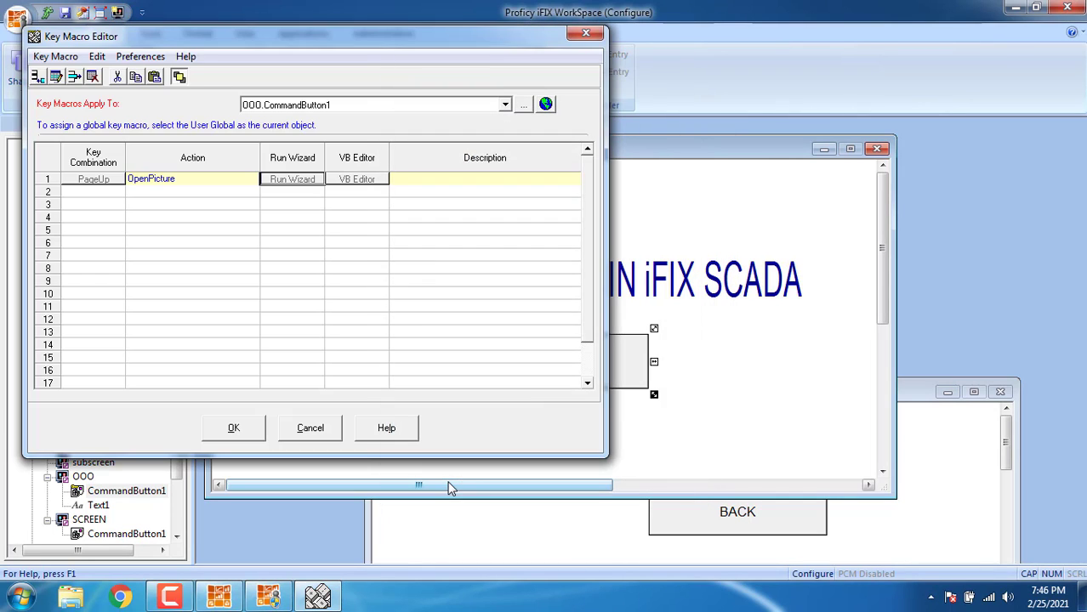
{"action": "left_click", "coordinate": [234, 428]}
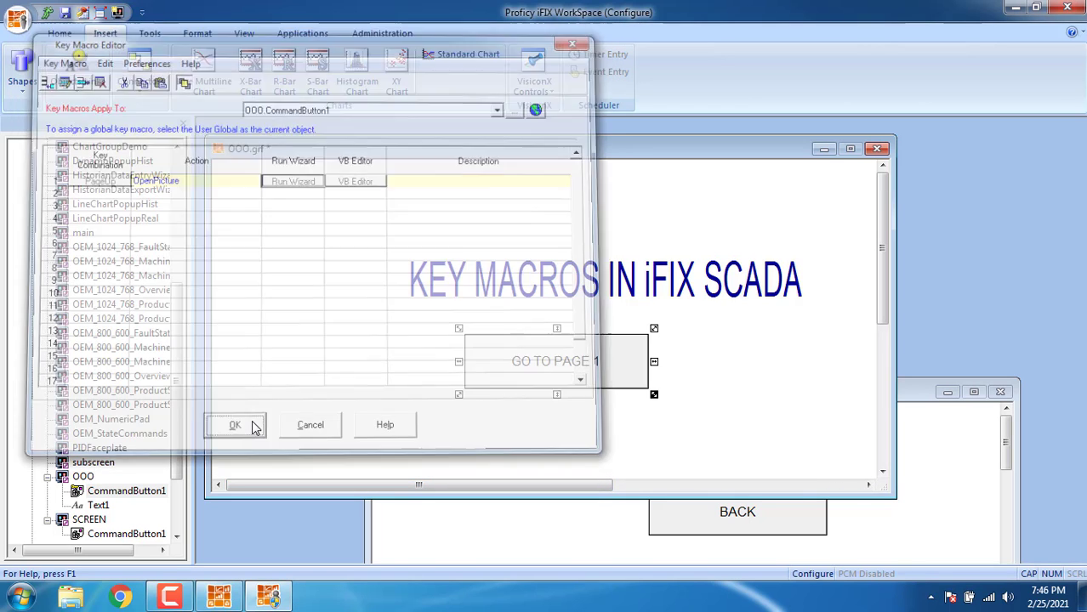
- Add a key macro to the BACK button in the SCREEN picture and assign it the PageDown key
{"action": "left_click", "coordinate": [554, 536]}
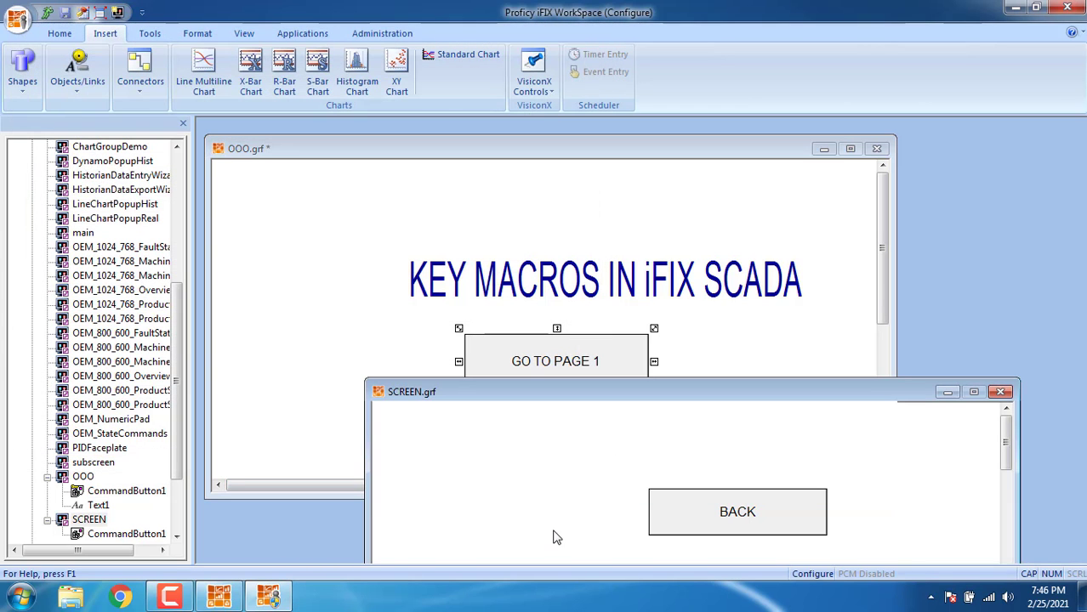
{"action": "left_click", "coordinate": [690, 509]}
{"action": "right_click", "coordinate": [690, 509]}
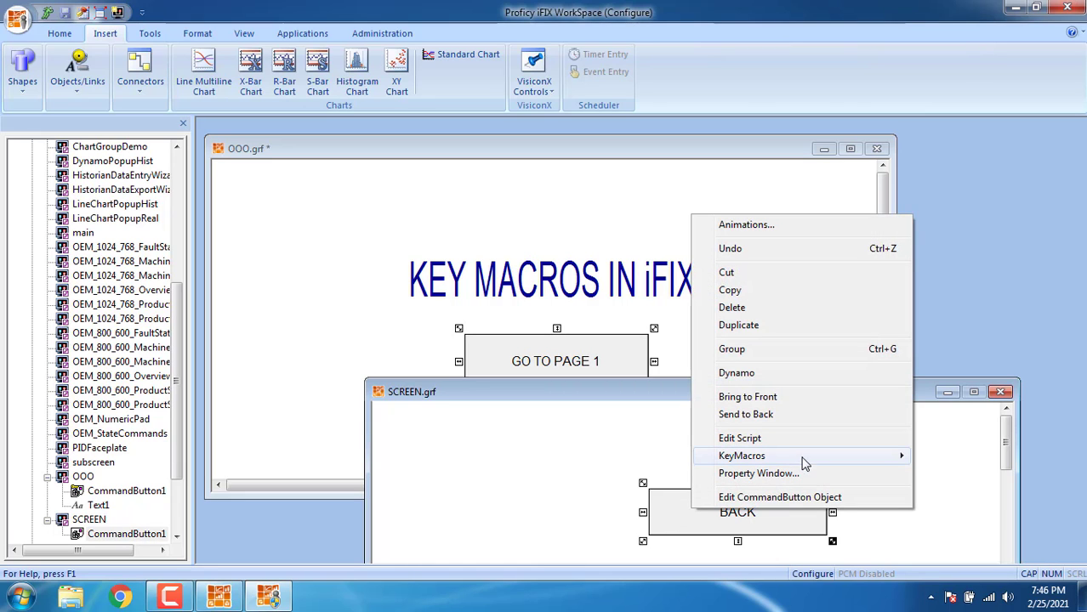
{"action": "mouse_move", "coordinate": [810, 450]}
{"action": "left_click", "coordinate": [946, 455]}
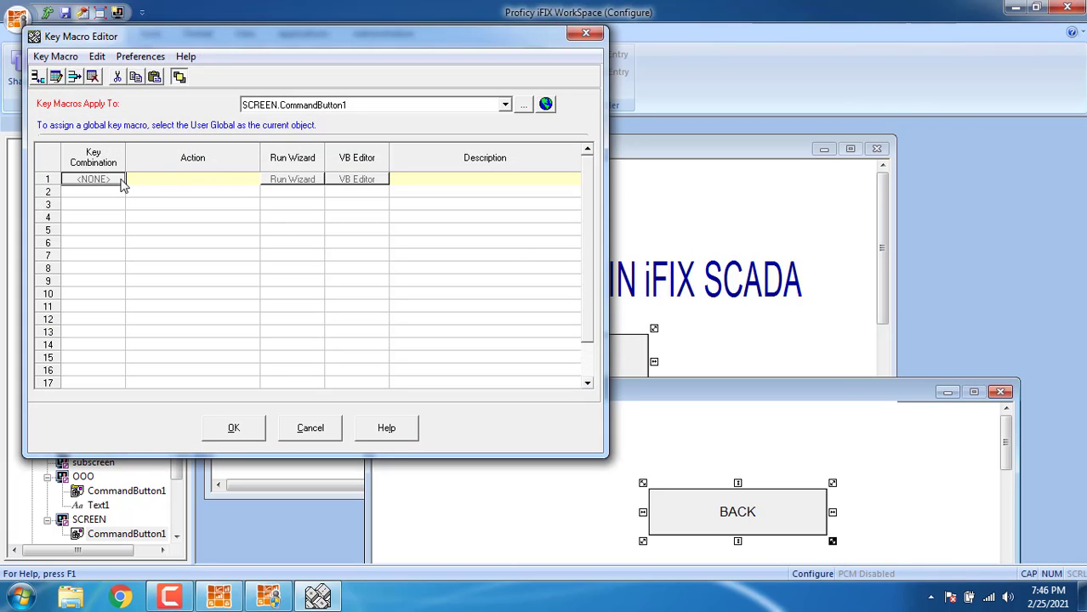
{"action": "double_click", "coordinate": [117, 182]}
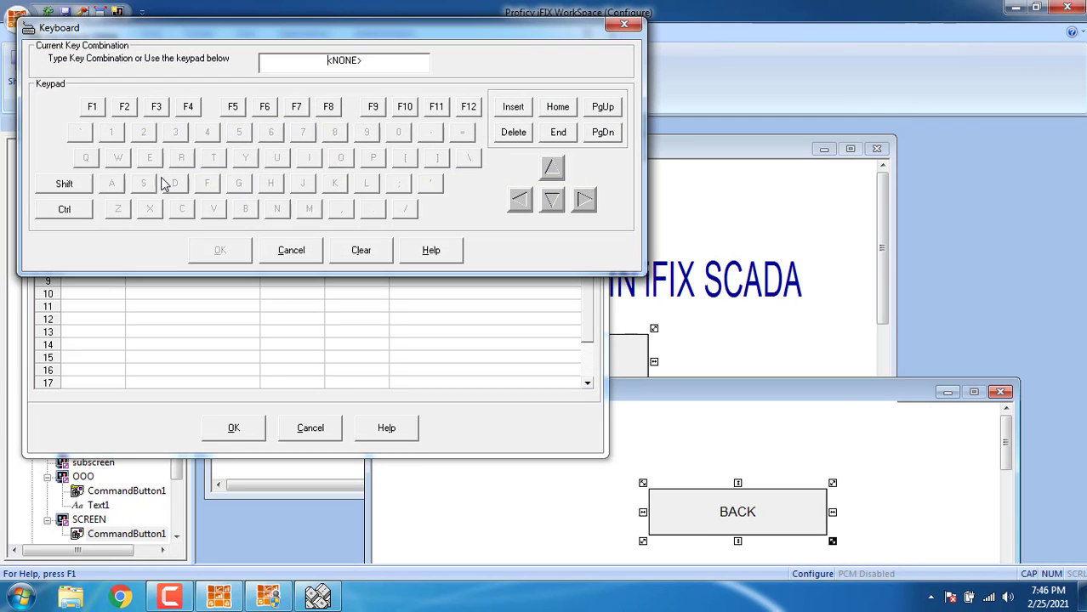
{"action": "left_click", "coordinate": [603, 132]}
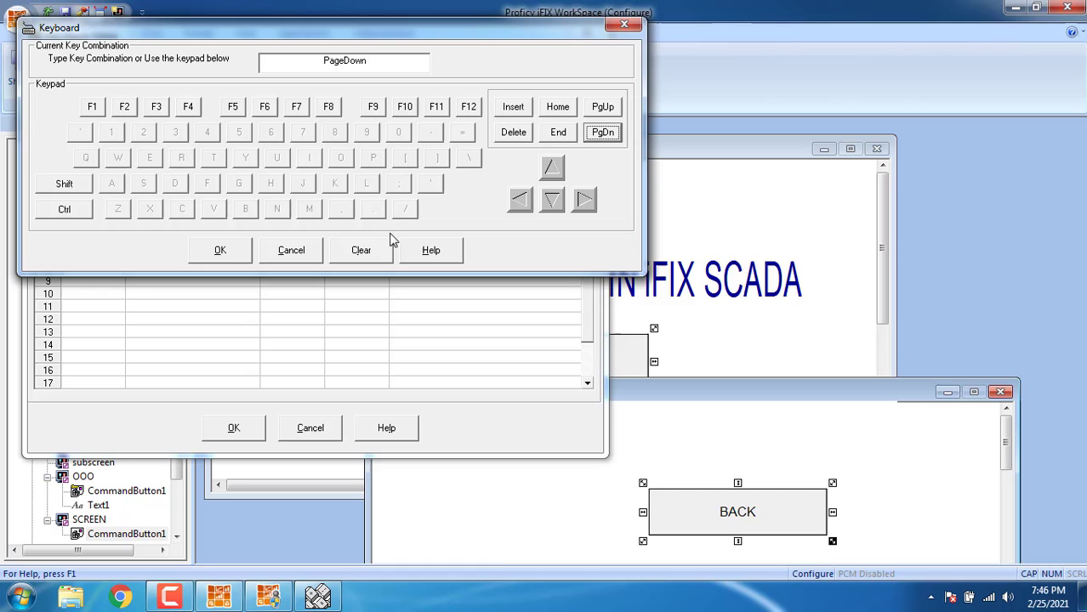
{"action": "left_click", "coordinate": [226, 251]}
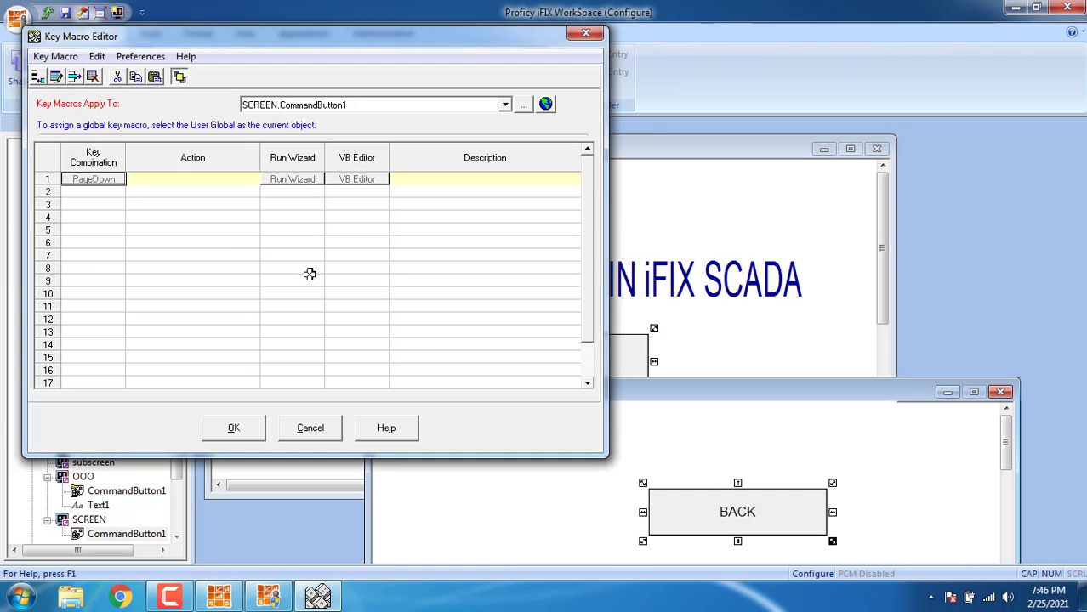
- Set the PageDown macro's action to Open Picture with the OOO picture and accept the key macro
{"action": "left_click", "coordinate": [292, 179]}
{"action": "left_click", "coordinate": [462, 153]}
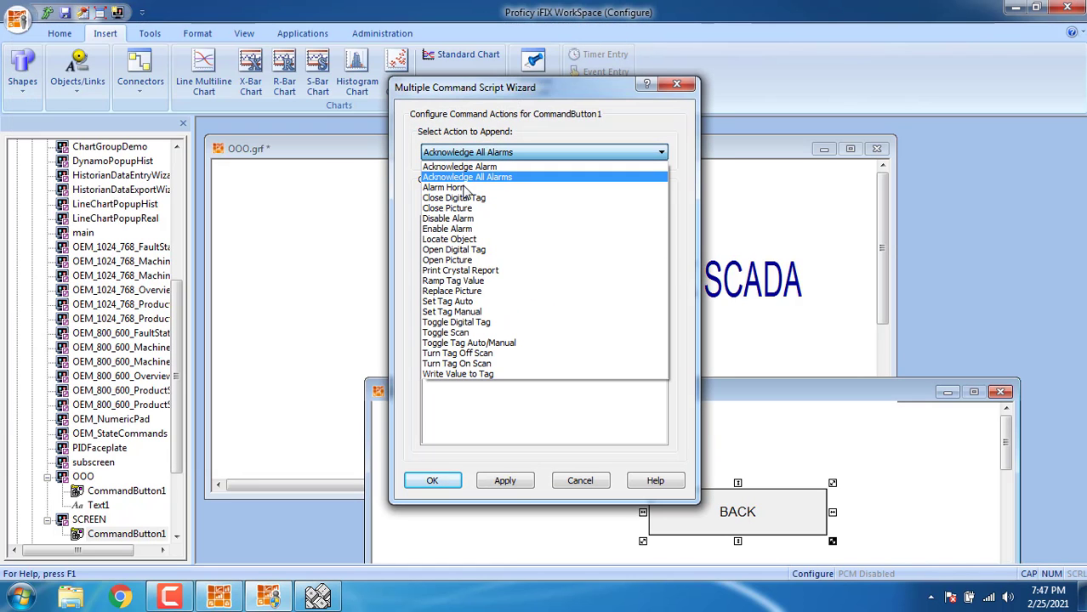
{"action": "left_click", "coordinate": [499, 263]}
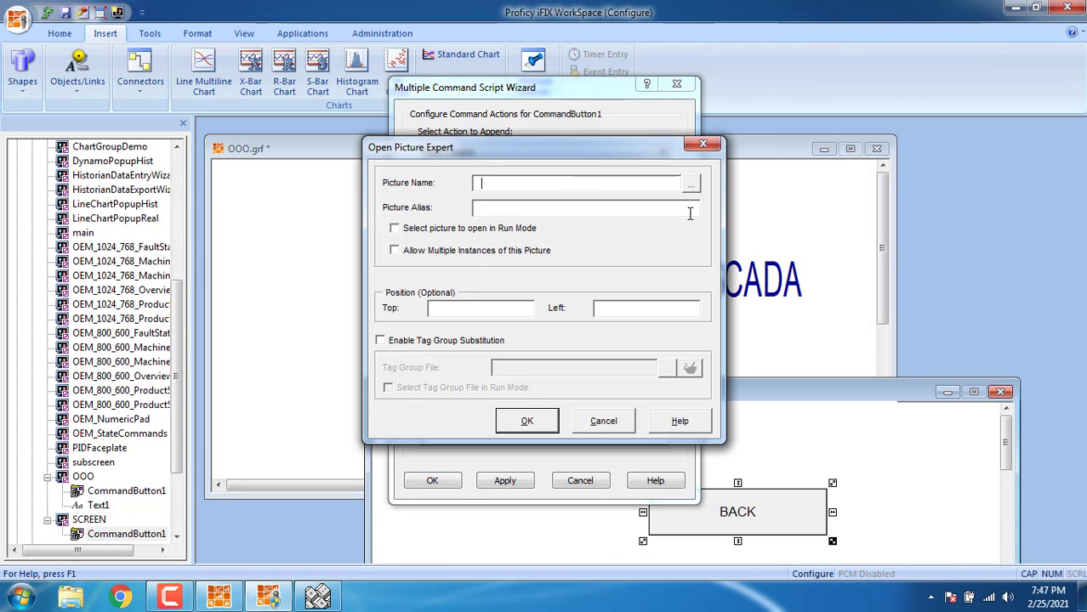
{"action": "left_click", "coordinate": [691, 185]}
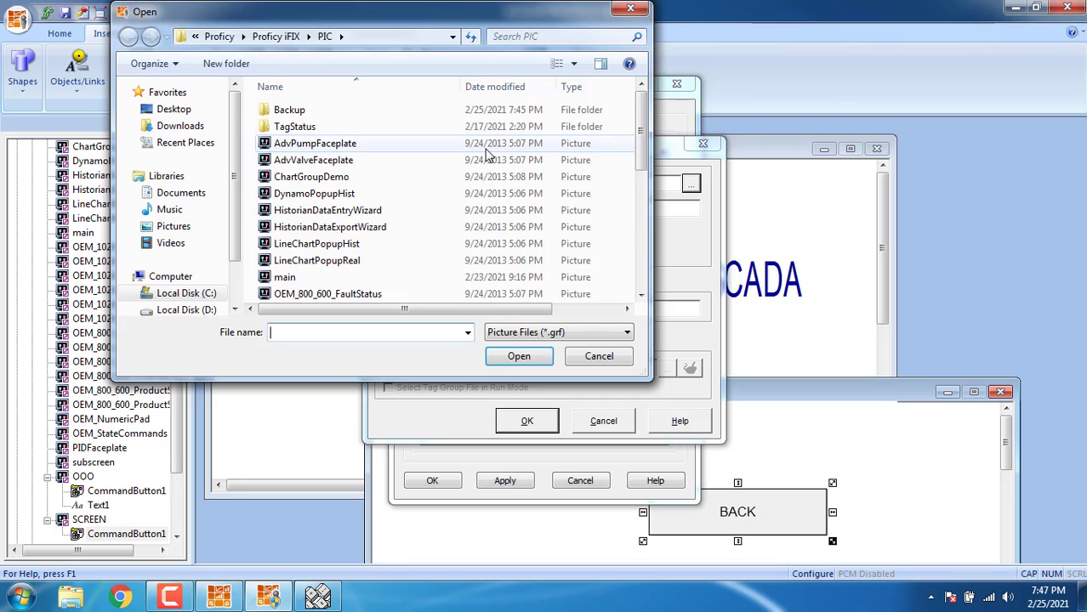
{"action": "left_click_drag", "start_coordinate": [638, 162], "coordinate": [633, 264]}
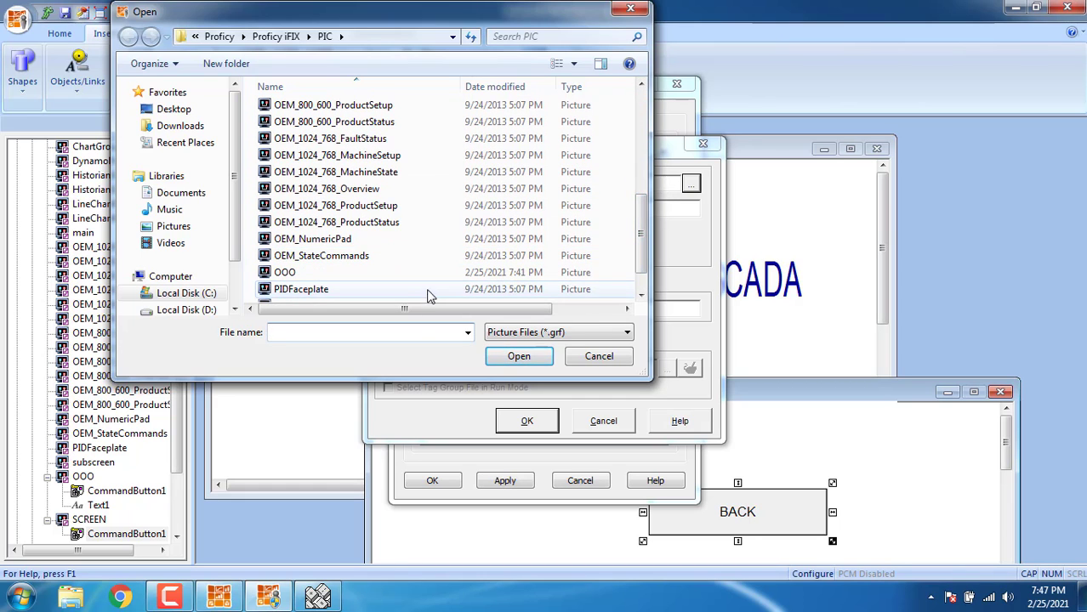
{"action": "left_click", "coordinate": [415, 272]}
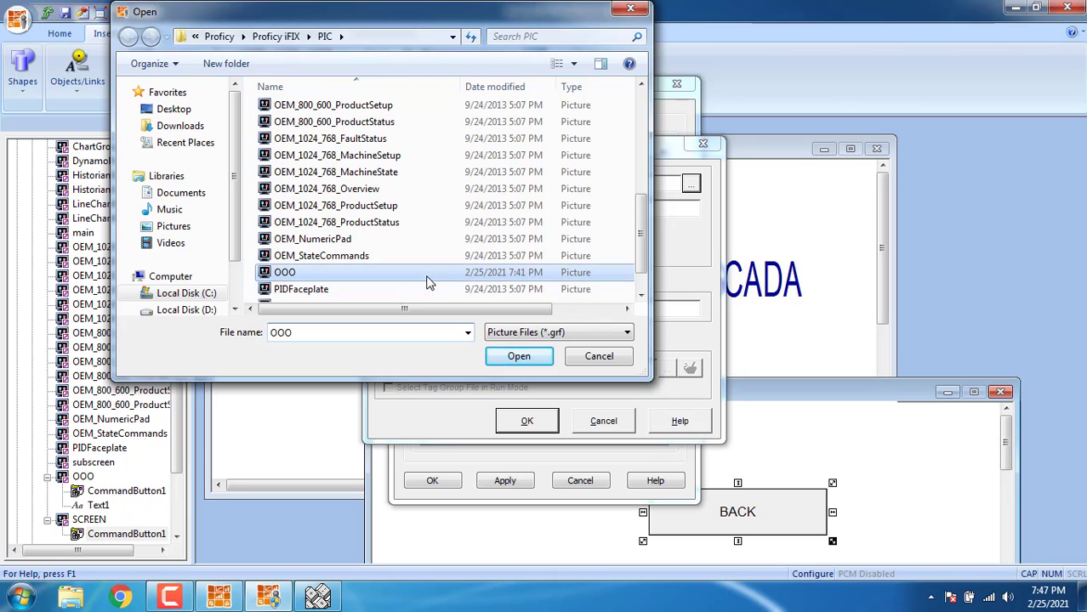
{"action": "left_click", "coordinate": [516, 356]}
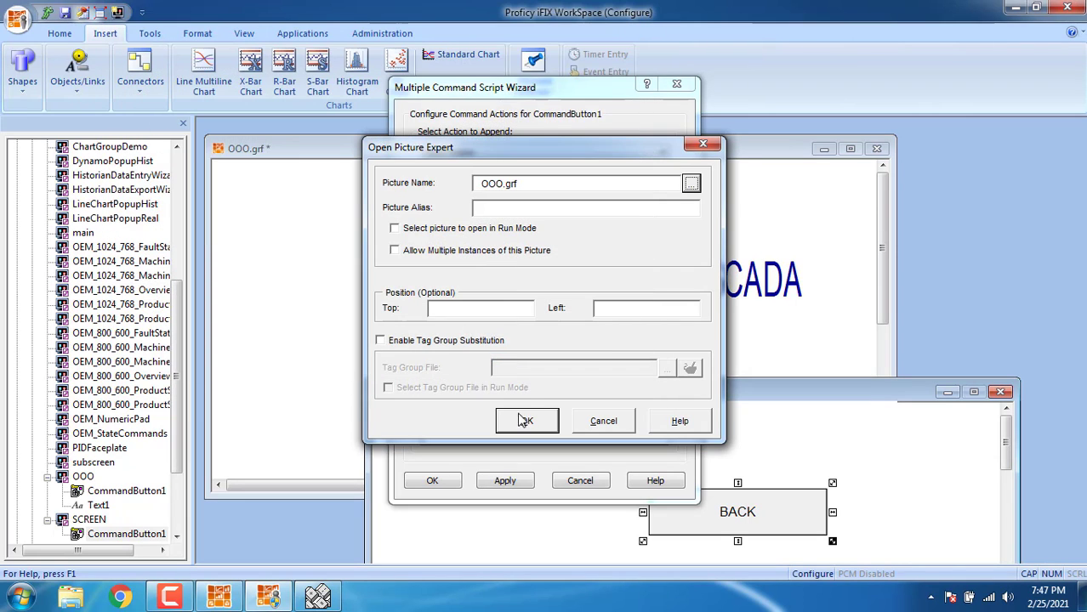
{"action": "left_click", "coordinate": [522, 422]}
{"action": "left_click", "coordinate": [438, 480]}
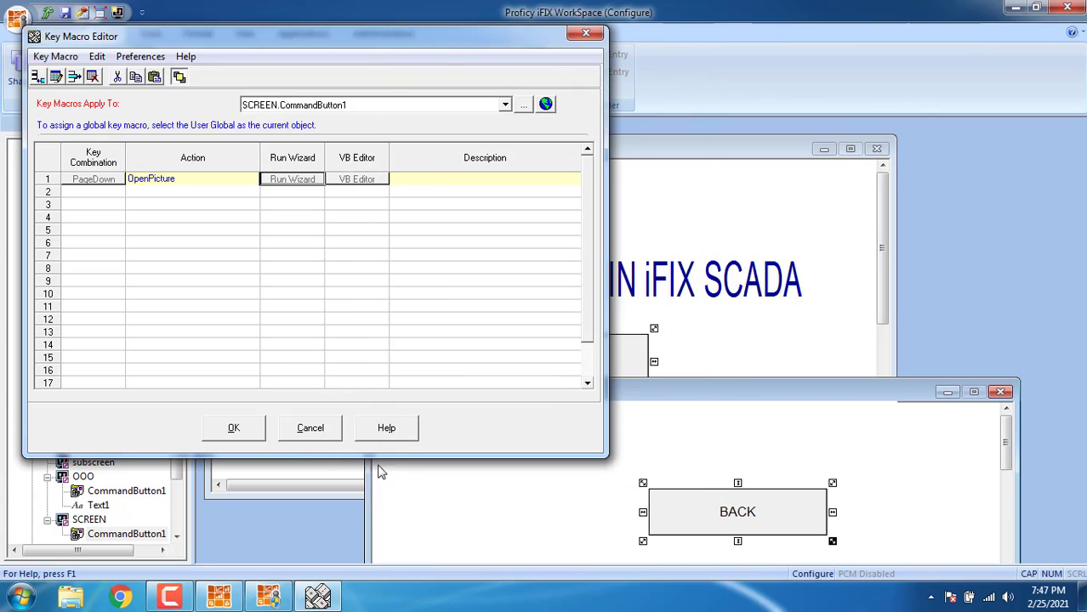
{"action": "left_click", "coordinate": [263, 438]}
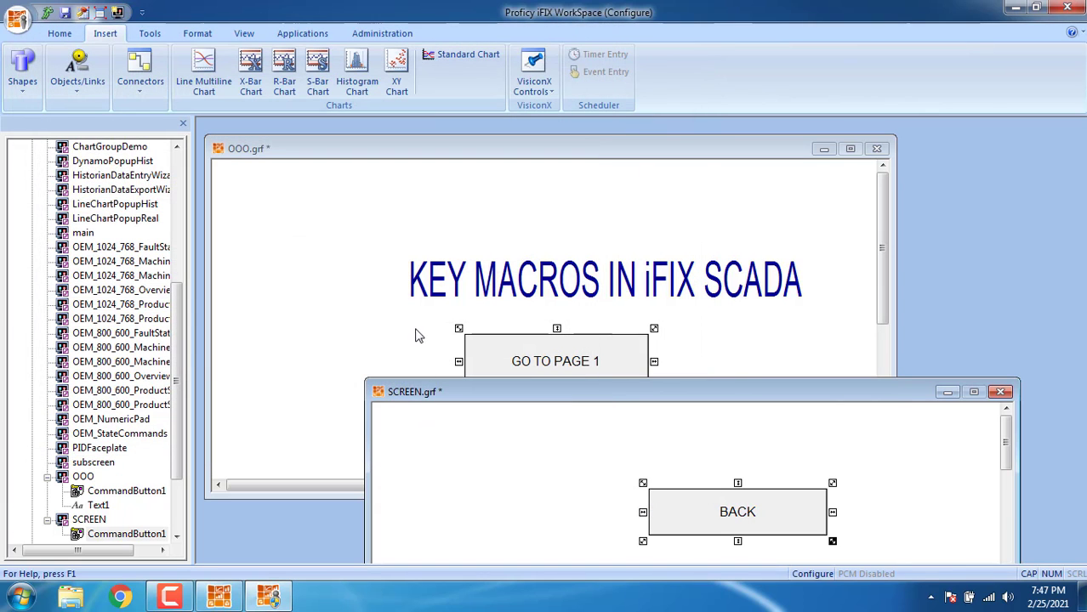
- Run the OOO picture, test the key macros of the GO TO PAGE 1 and BACK buttons, and return to configure mode
{"action": "left_click", "coordinate": [414, 335]}
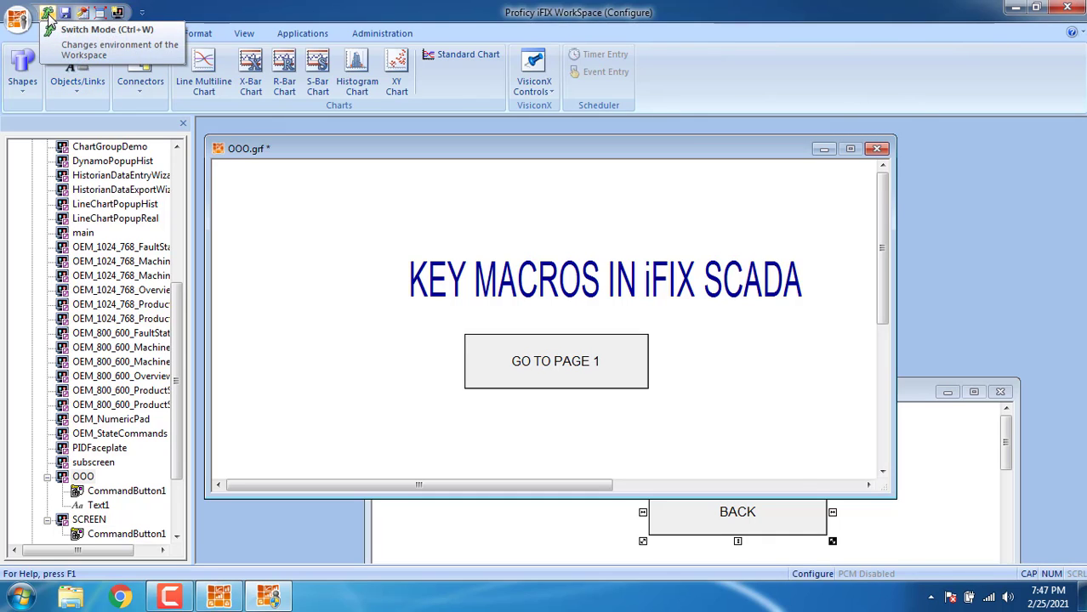
{"action": "left_click", "coordinate": [48, 15]}
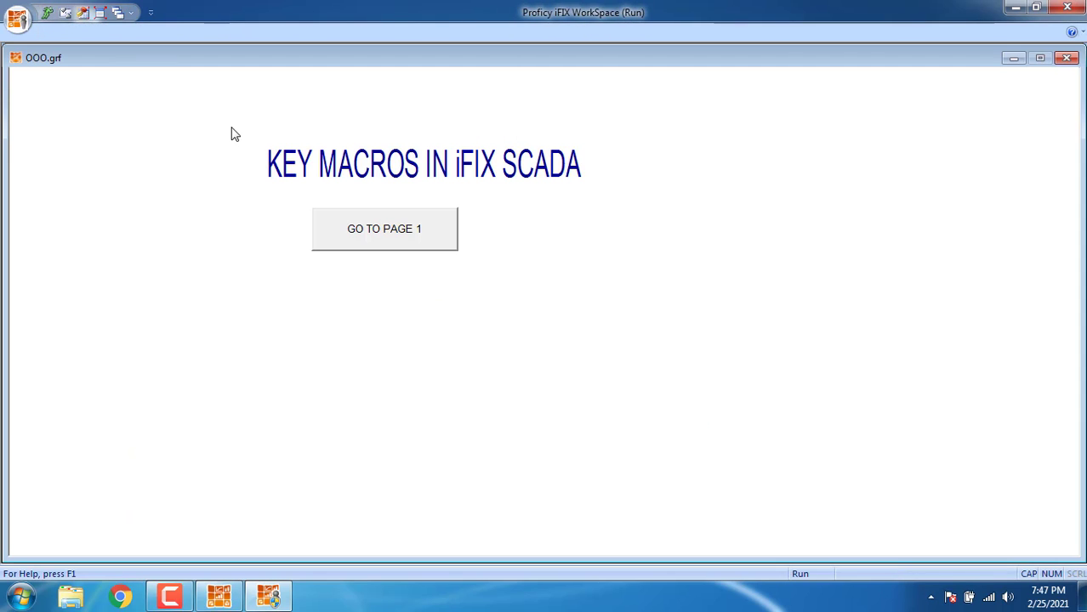
{"action": "left_click", "coordinate": [364, 242]}
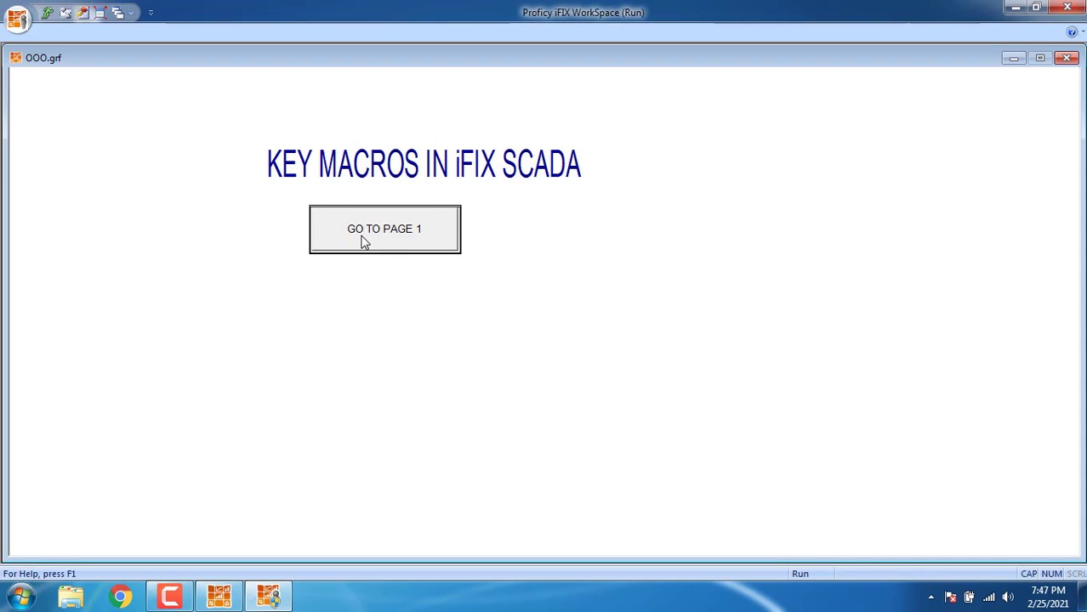
{"action": "left_click", "coordinate": [364, 242]}
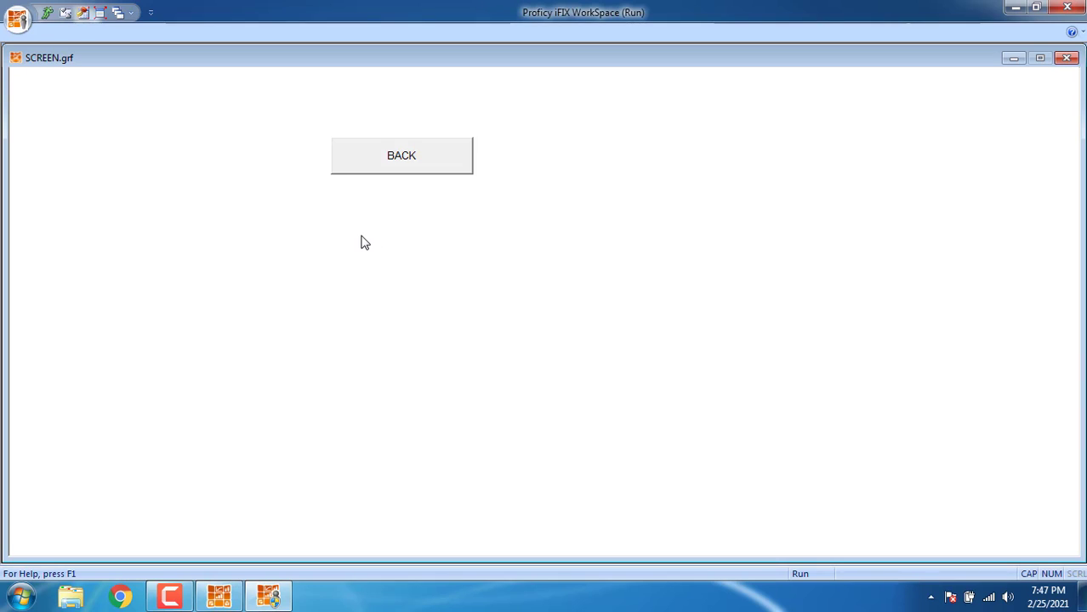
{"action": "left_click", "coordinate": [398, 144]}
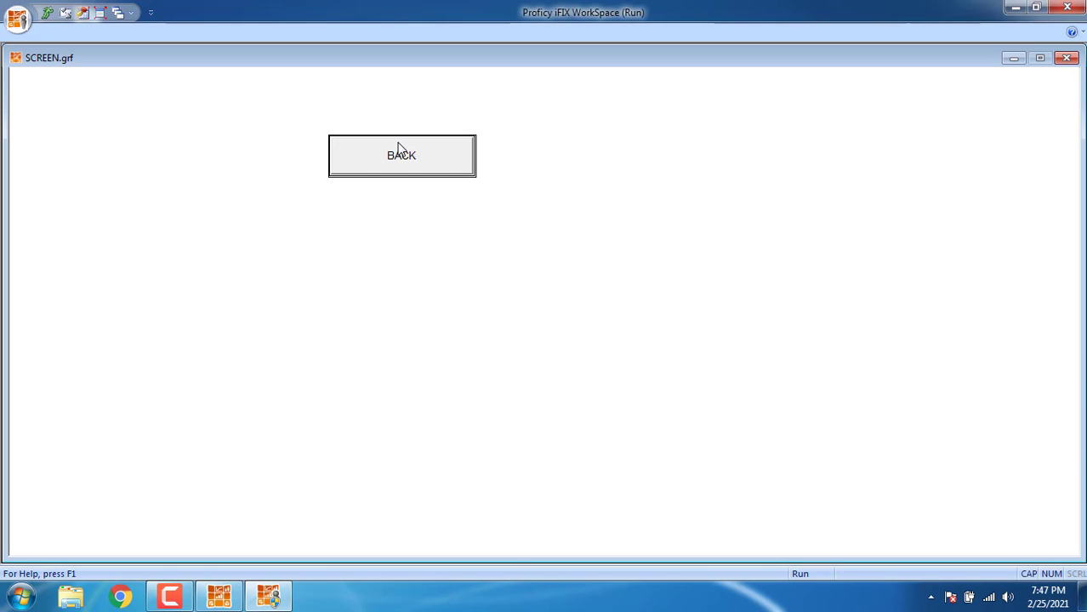
{"action": "left_click", "coordinate": [398, 146]}
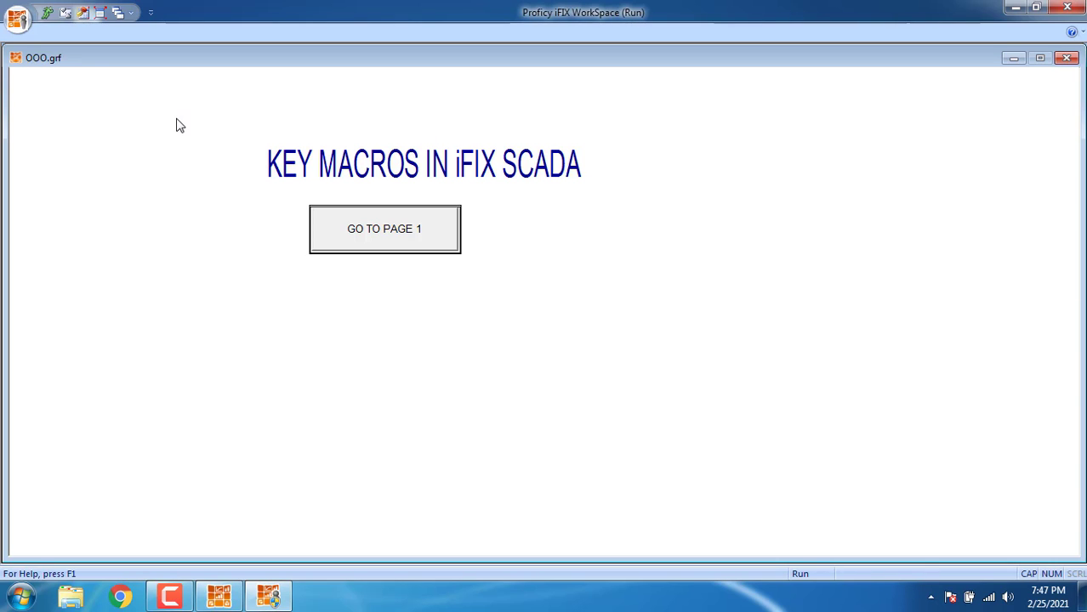
{"action": "left_click", "coordinate": [47, 13]}
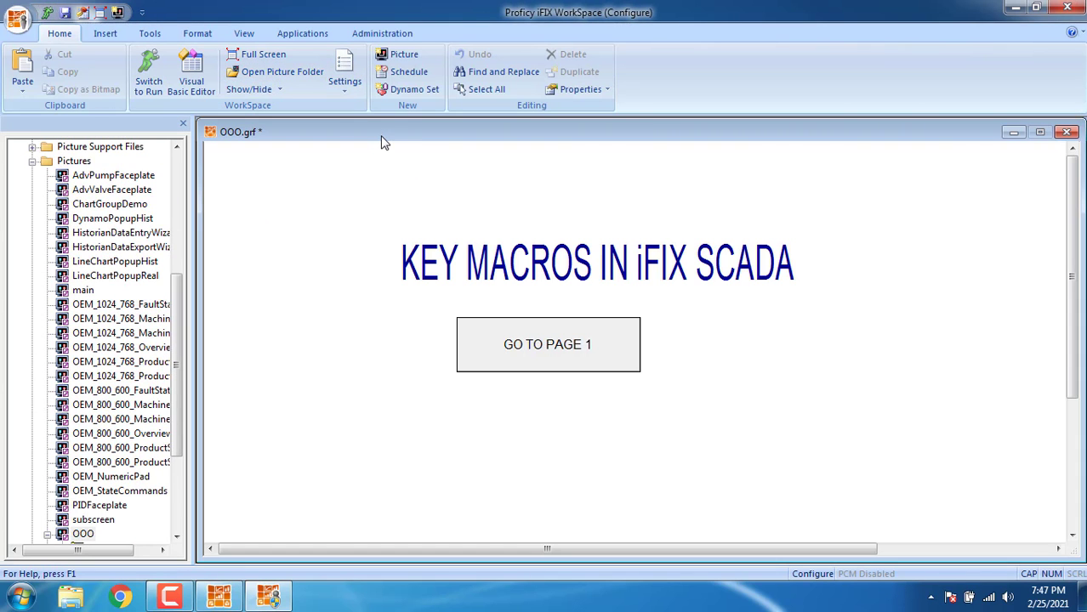
- Save the OOO picture and draw a small rectangle below and to the left of the GO TO PAGE 1 button
{"action": "left_click", "coordinate": [66, 14]}
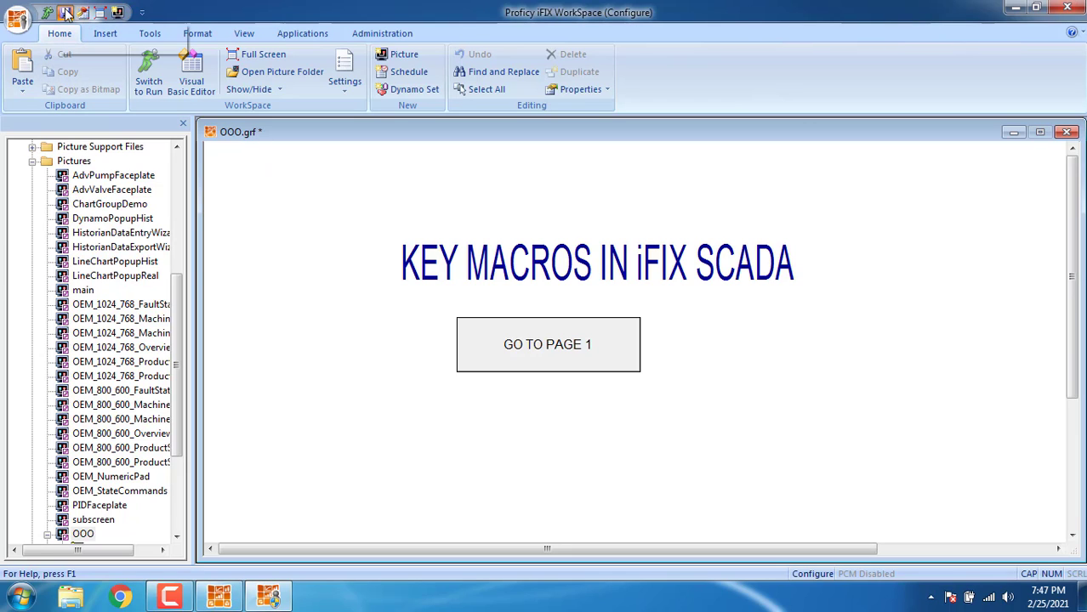
{"action": "left_click", "coordinate": [106, 34]}
{"action": "left_click", "coordinate": [26, 68]}
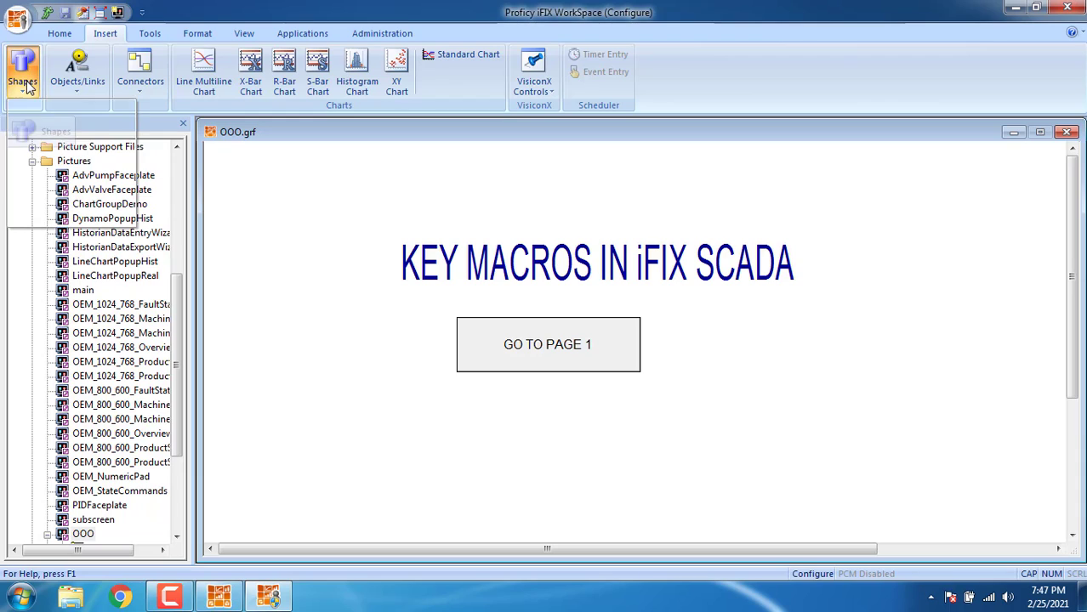
{"action": "left_click", "coordinate": [34, 133]}
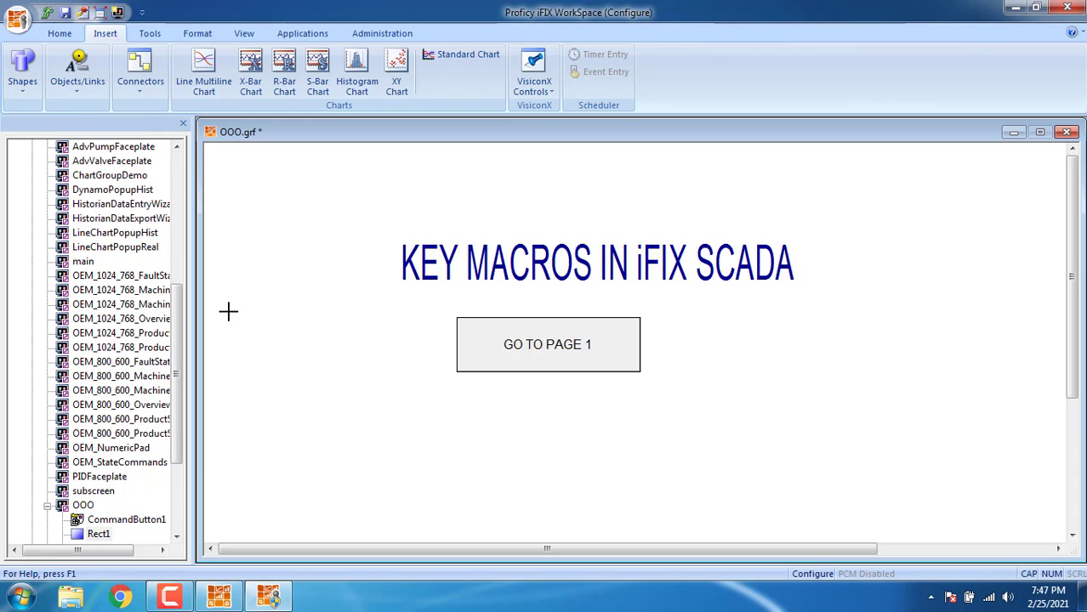
{"action": "left_click_drag", "start_coordinate": [290, 402], "coordinate": [359, 468]}
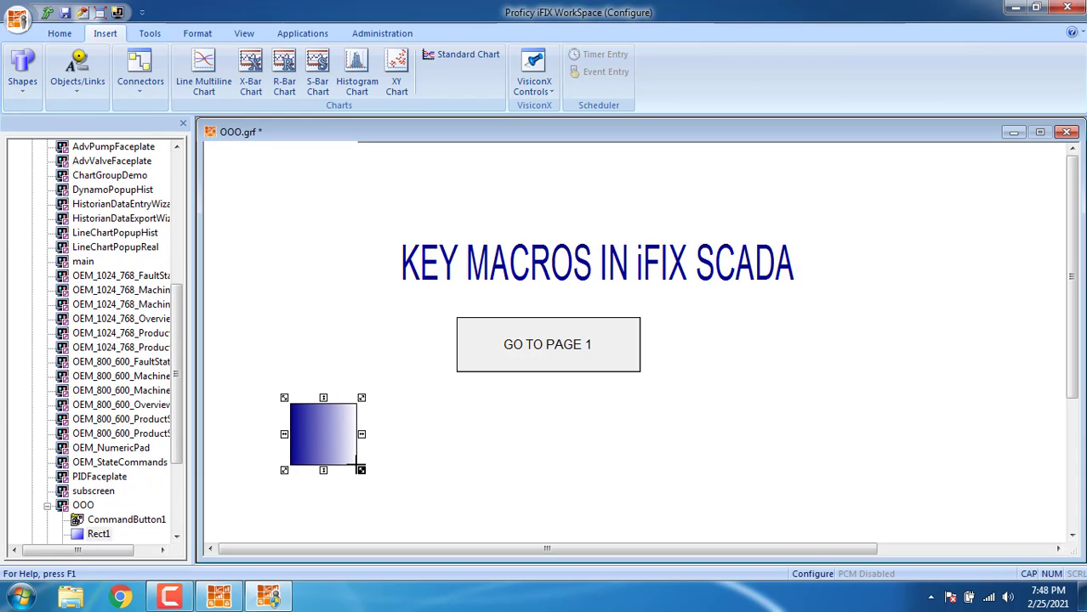
- Add a position animation to the rectangle with Fix32.FIX.T1.F_CV as its data source
{"action": "double_click", "coordinate": [326, 429]}
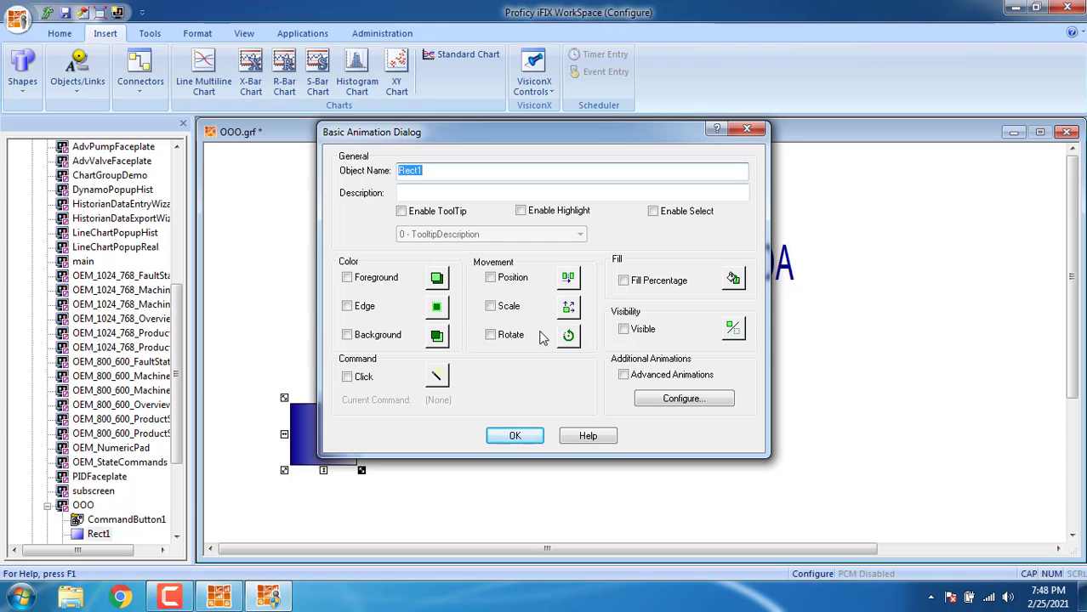
{"action": "left_click", "coordinate": [568, 278]}
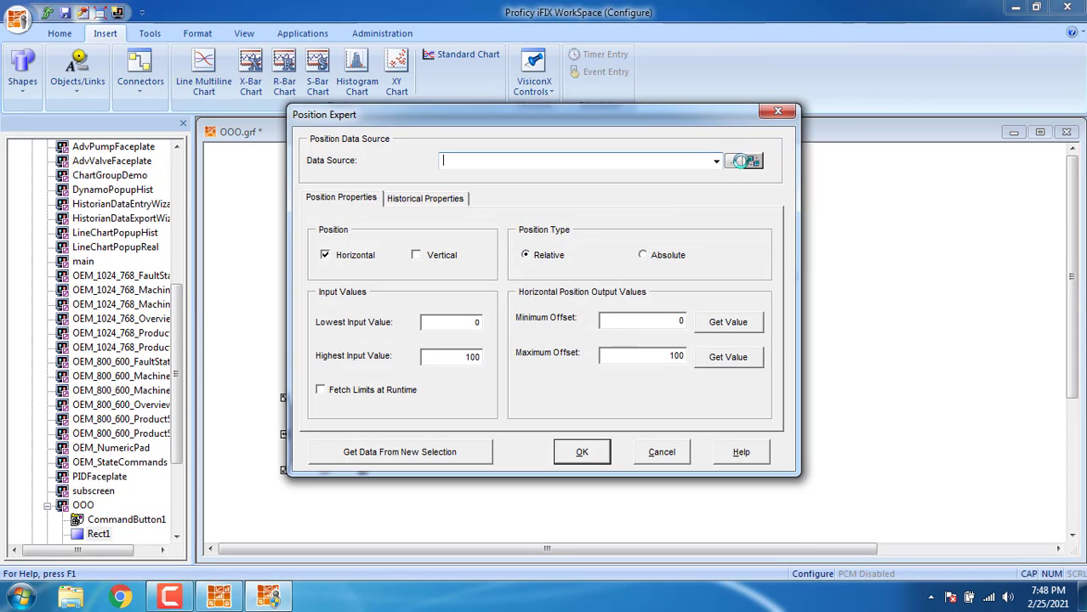
{"action": "left_click", "coordinate": [742, 160]}
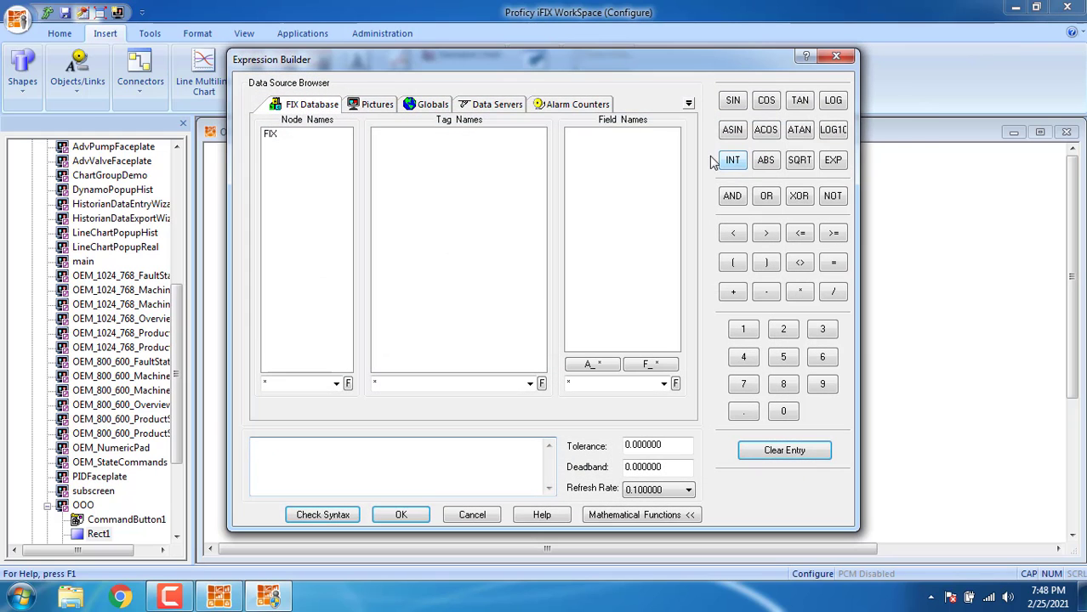
{"action": "left_click", "coordinate": [277, 134]}
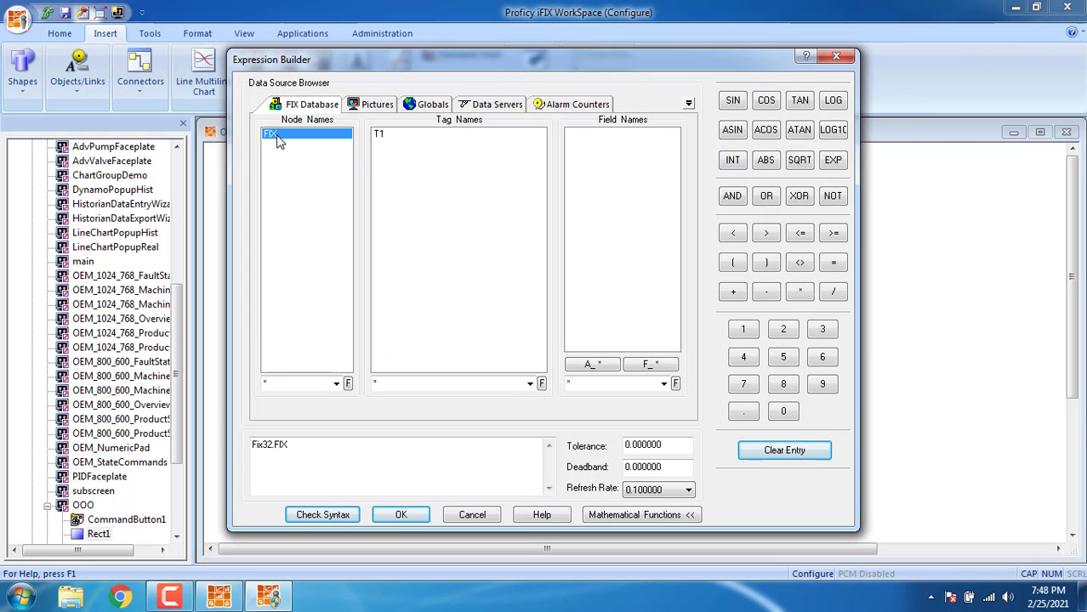
{"action": "left_click", "coordinate": [394, 137]}
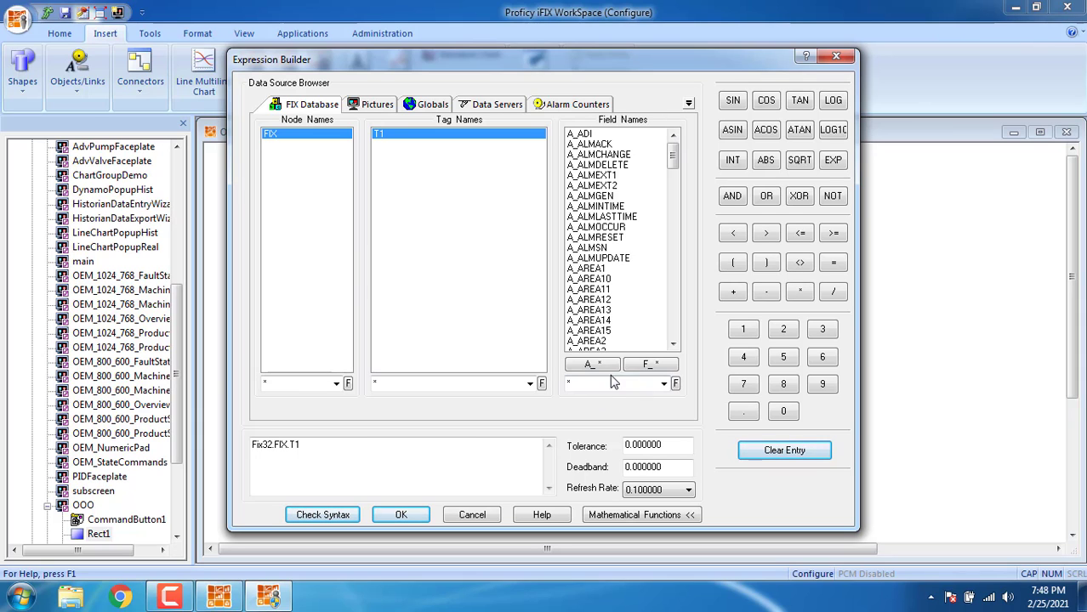
{"action": "left_click", "coordinate": [646, 366]}
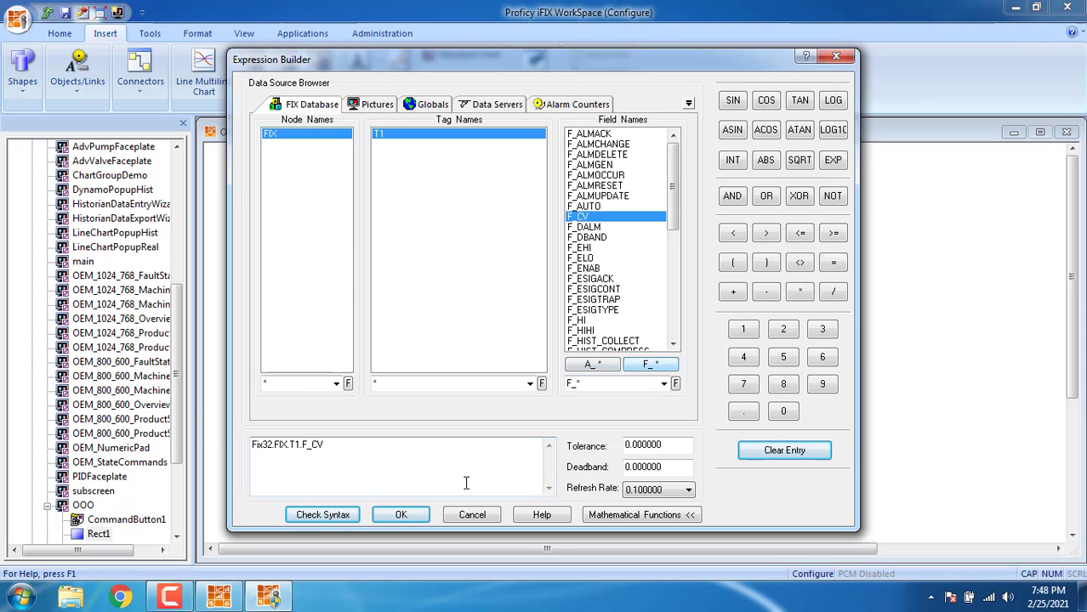
{"action": "left_click", "coordinate": [401, 516]}
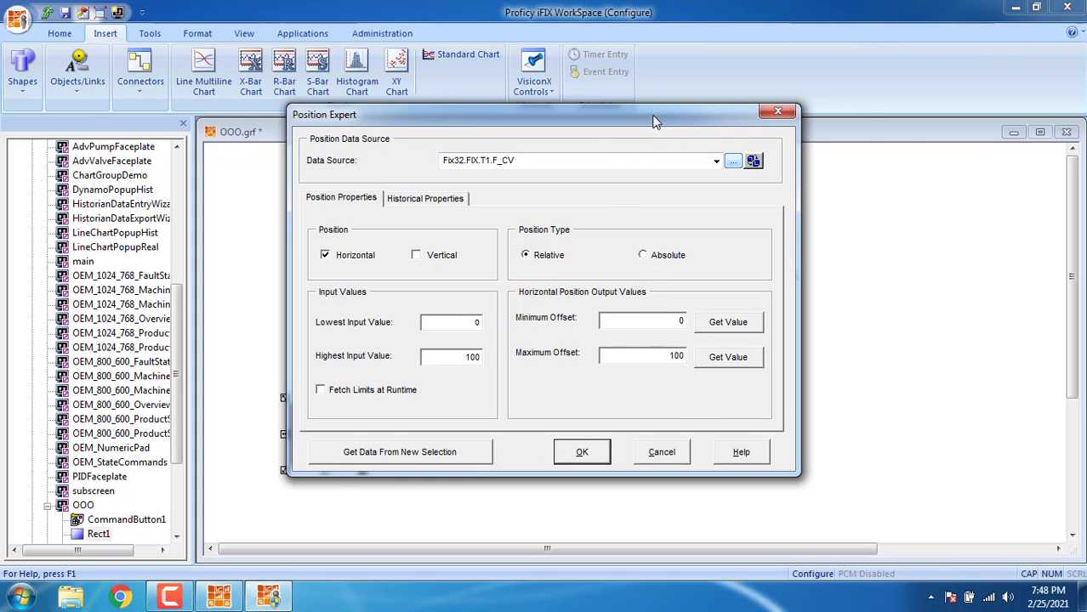
- Set the rectangle's position animation to Absolute with limits fetched at runtime, capture its present location as the Start value, and accept the animation
{"action": "left_click_drag", "start_coordinate": [651, 119], "coordinate": [787, 129]}
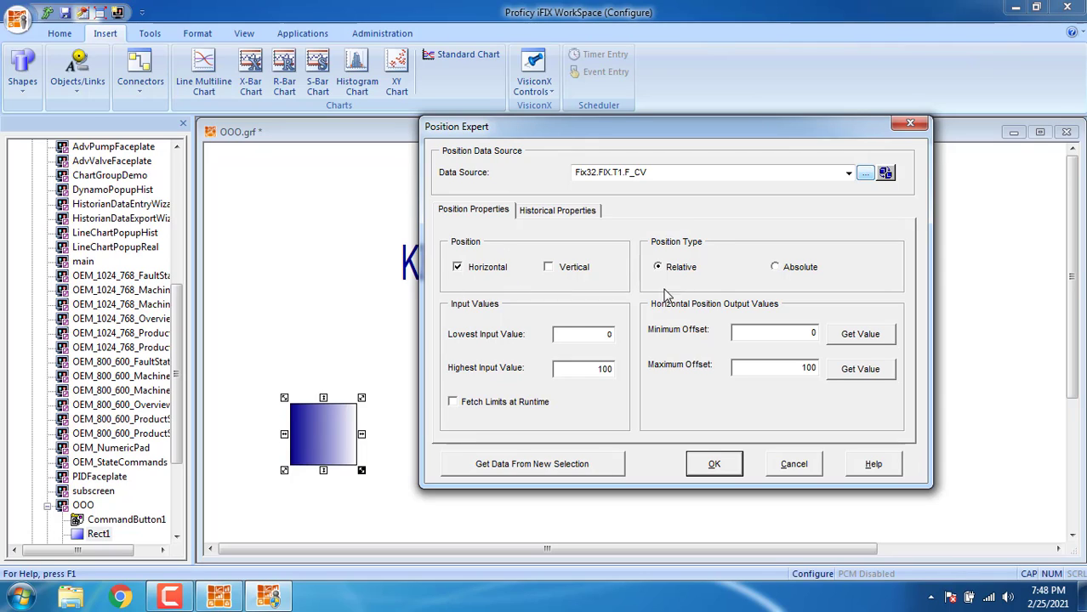
{"action": "left_click", "coordinate": [453, 402]}
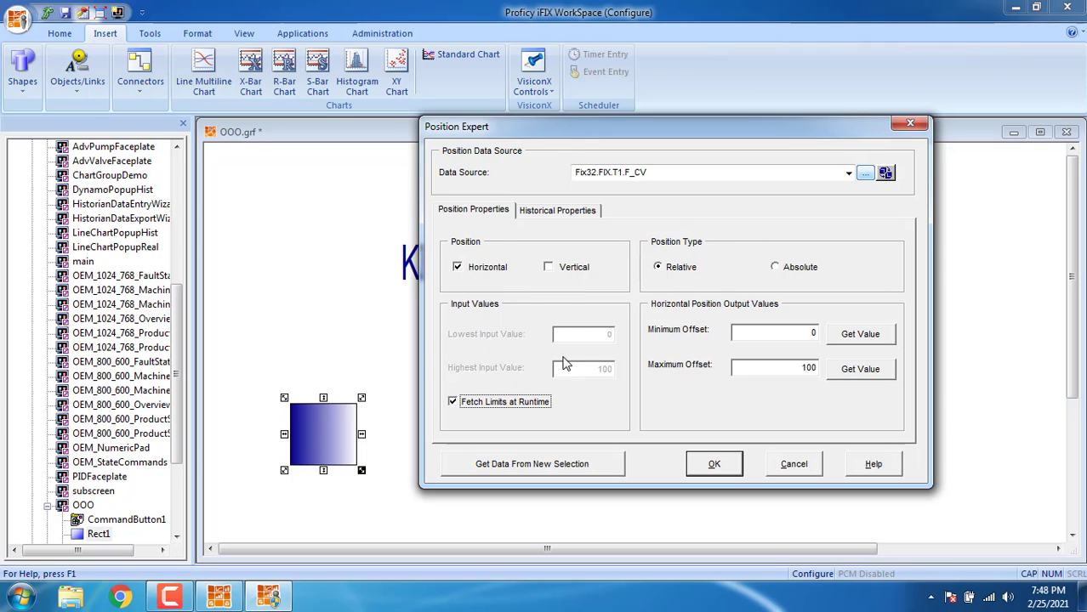
{"action": "left_click", "coordinate": [774, 267]}
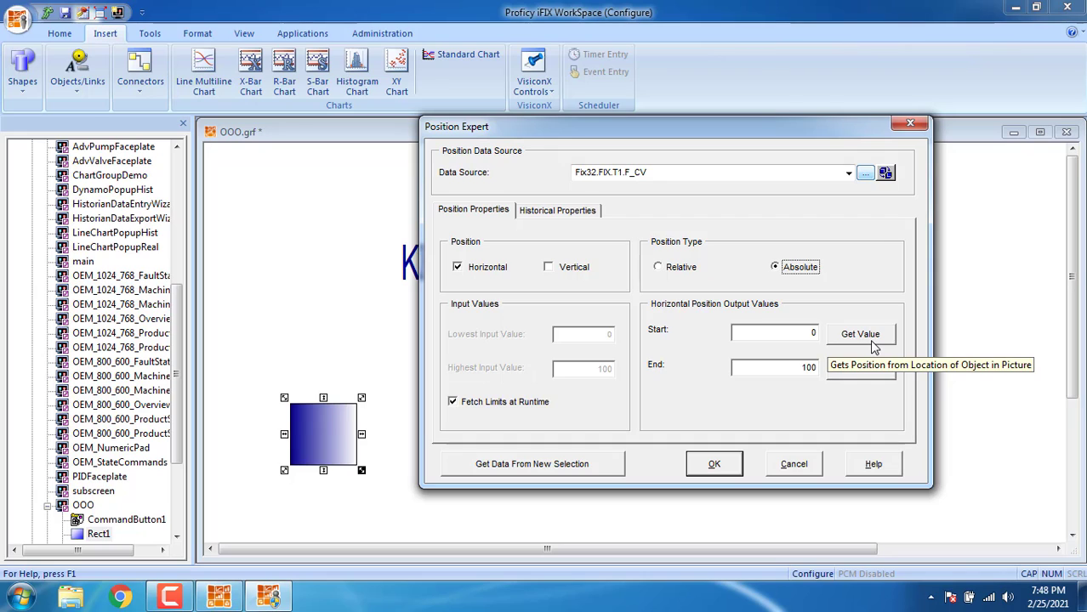
{"action": "left_click", "coordinate": [860, 334]}
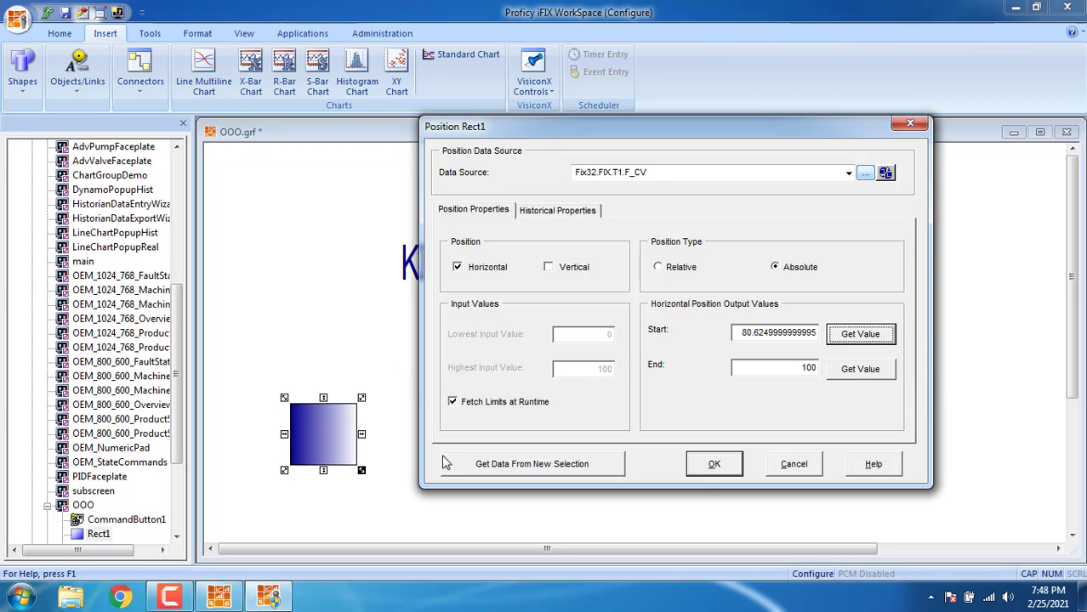
{"action": "left_click", "coordinate": [701, 470]}
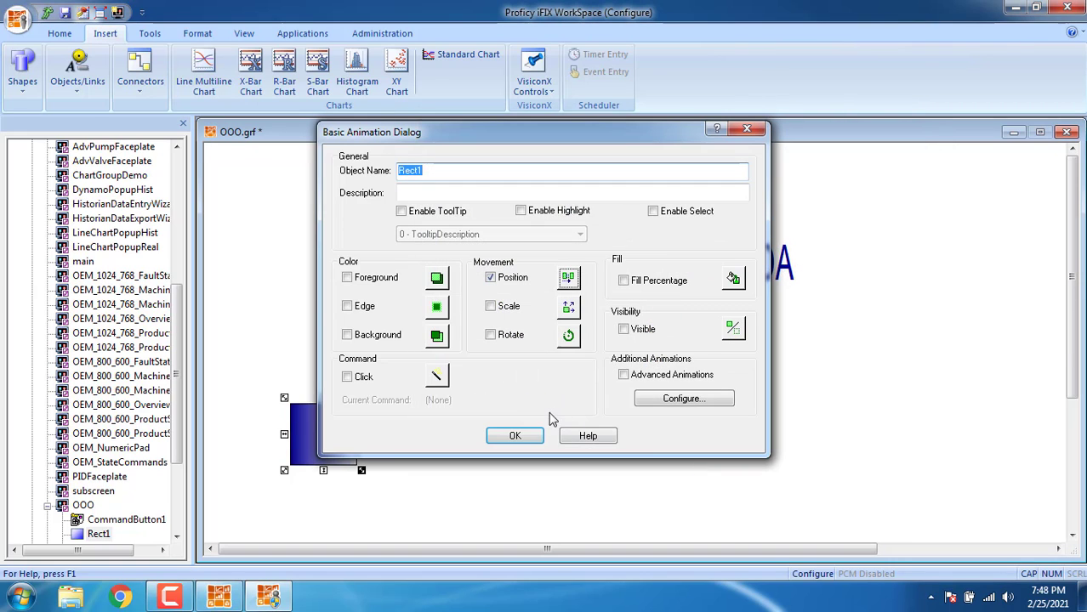
{"action": "left_click", "coordinate": [510, 434]}
- Move the rectangle horizontally to the far right of the picture and capture that location as the End value of its position animation
{"action": "left_click_drag", "start_coordinate": [319, 417], "coordinate": [891, 417]}
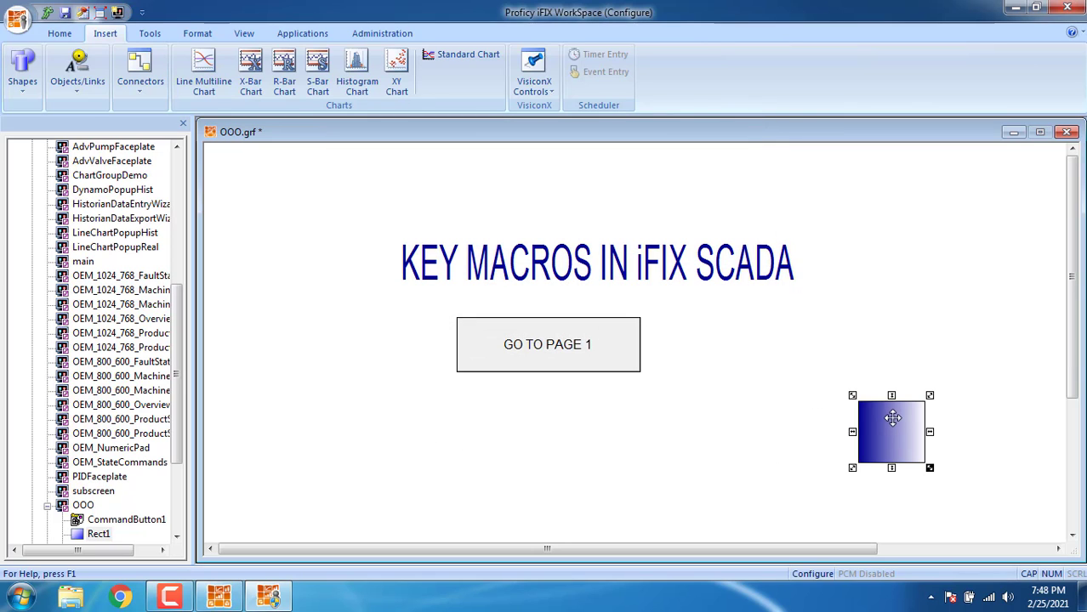
{"action": "double_click", "coordinate": [894, 419]}
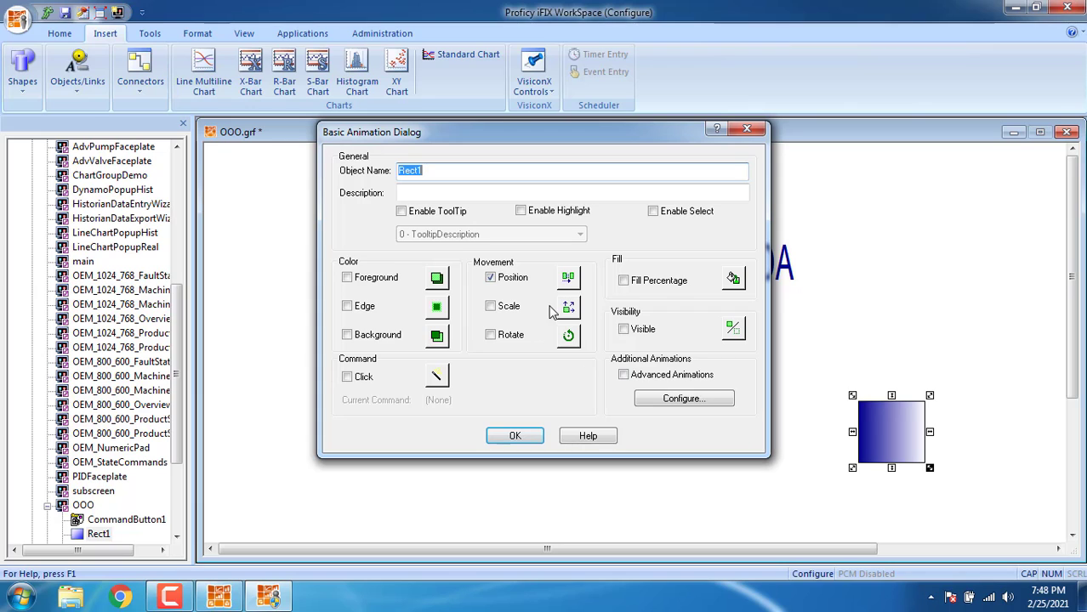
{"action": "left_click", "coordinate": [565, 284]}
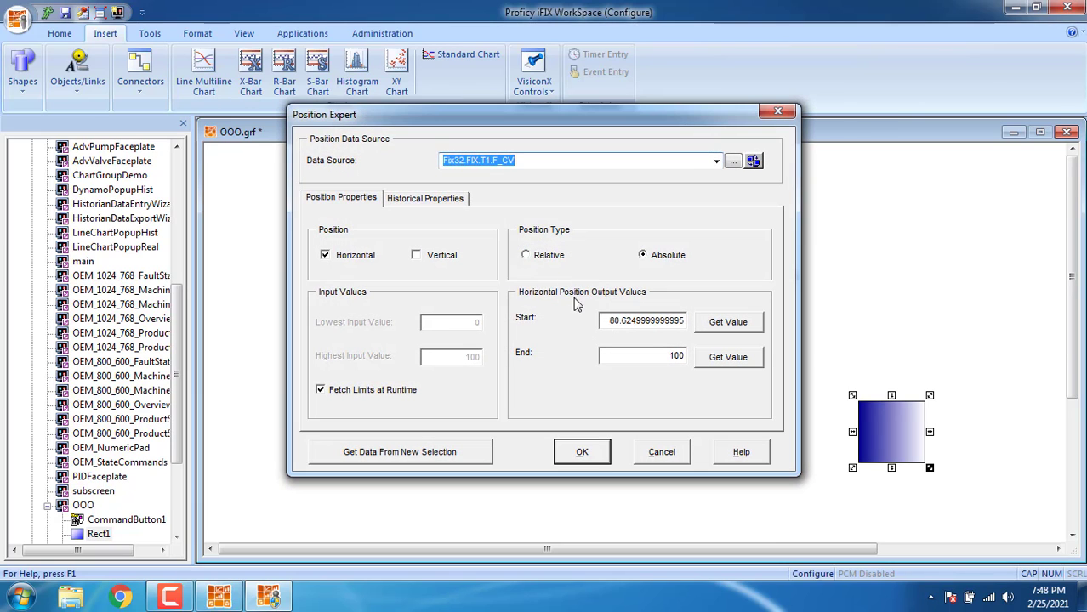
{"action": "left_click", "coordinate": [728, 357]}
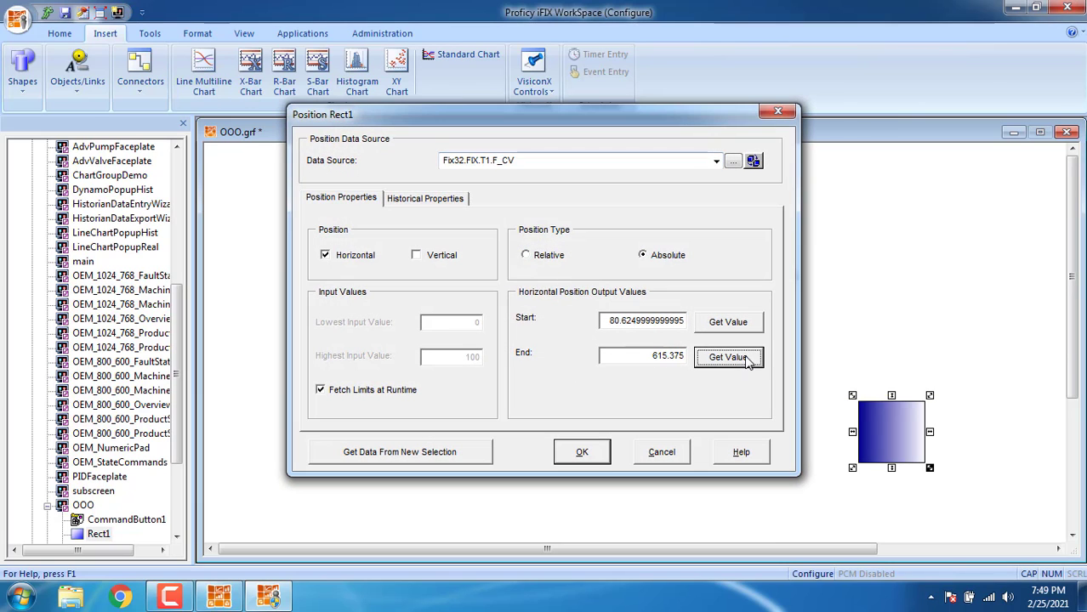
{"action": "left_click", "coordinate": [582, 451]}
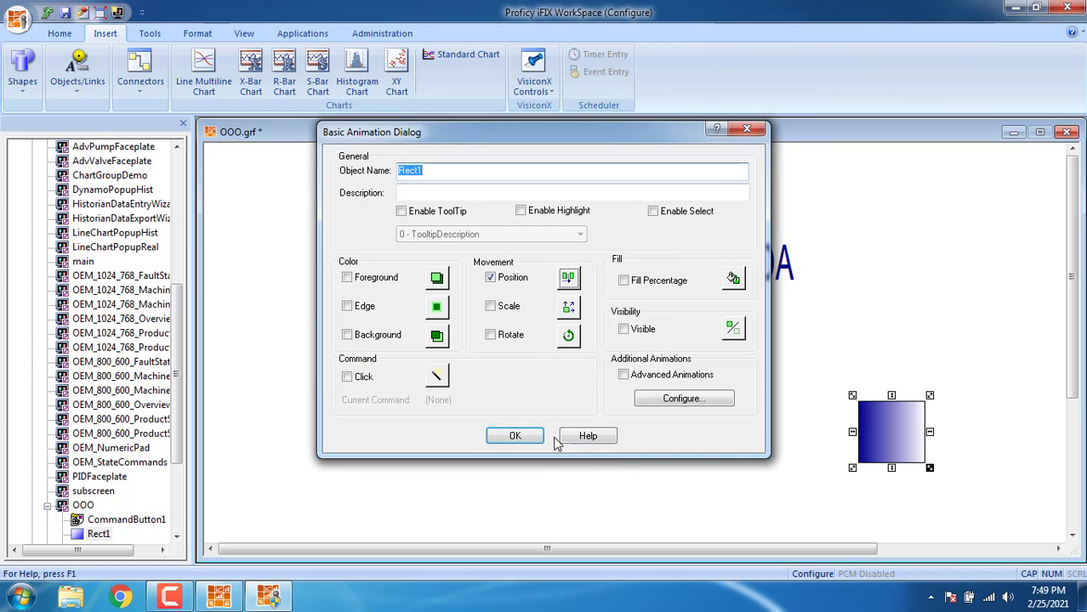
{"action": "left_click", "coordinate": [514, 436]}
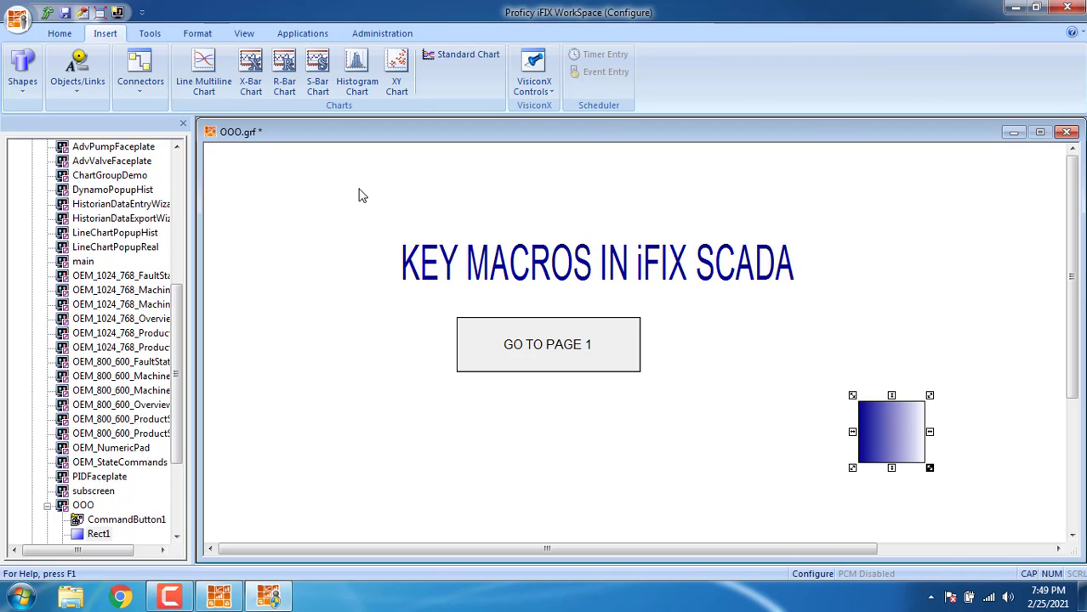
- Insert a push button captioned F/R to the right of the GO TO PAGE 1 button, roughly as tall as that button
{"action": "left_click", "coordinate": [75, 86]}
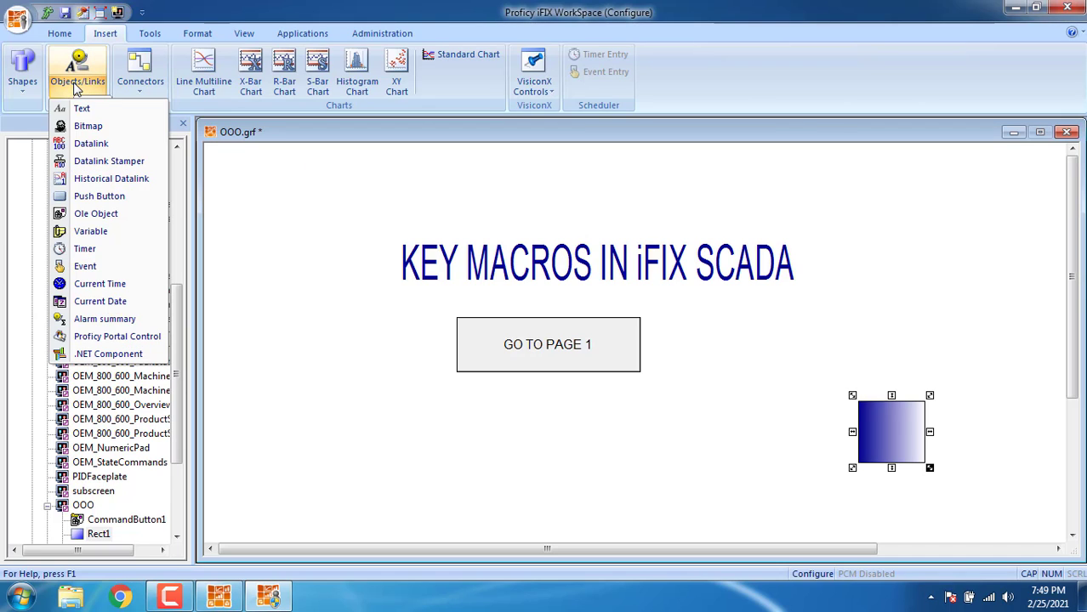
{"action": "left_click", "coordinate": [99, 196]}
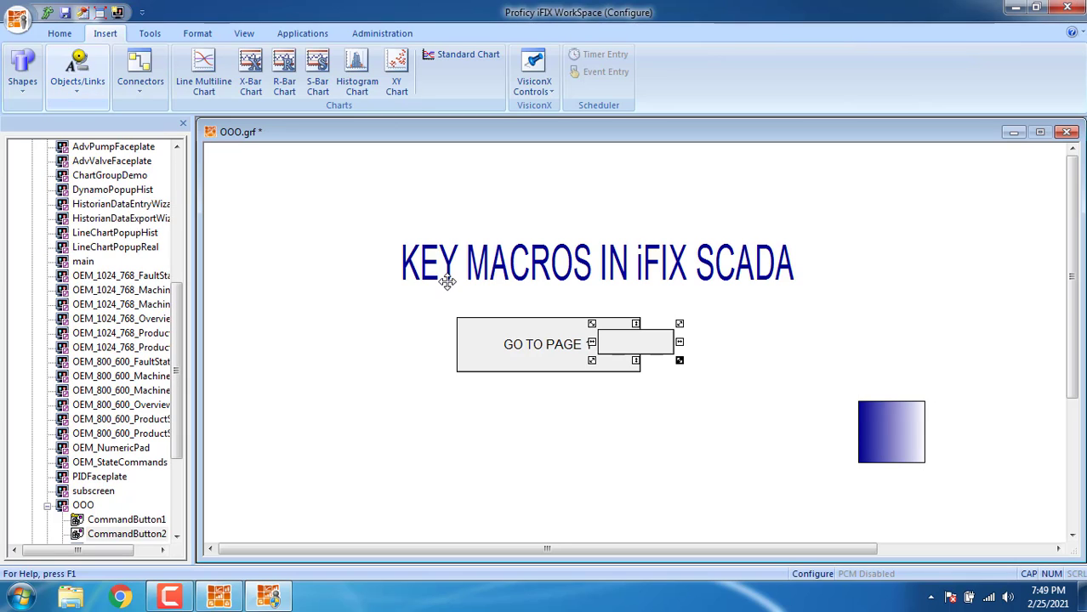
{"action": "left_click_drag", "start_coordinate": [646, 341], "coordinate": [880, 360]}
{"action": "left_click", "coordinate": [807, 329]}
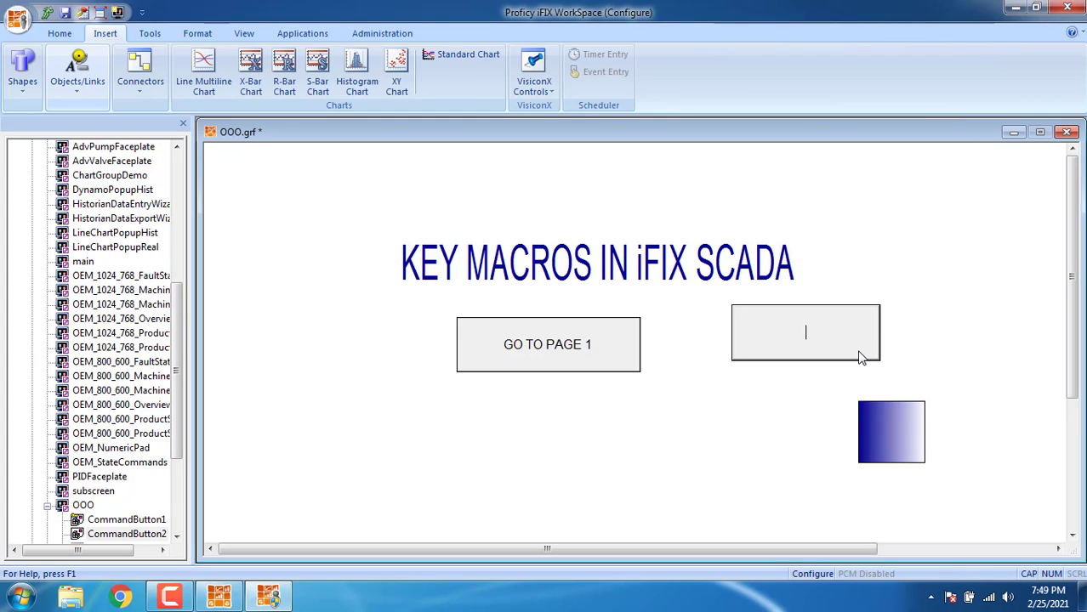
{"action": "type", "text": "F/R"}
{"action": "left_click", "coordinate": [997, 327]}
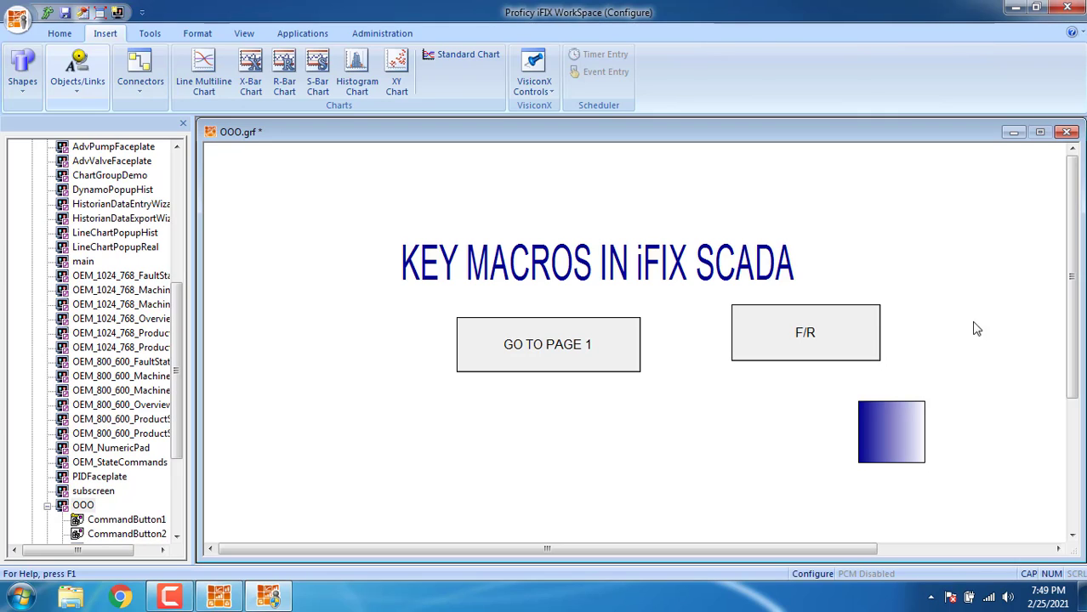
- Add a key macro with the RightArrow key combination to the F/R button
{"action": "left_click", "coordinate": [832, 341]}
{"action": "right_click", "coordinate": [831, 342]}
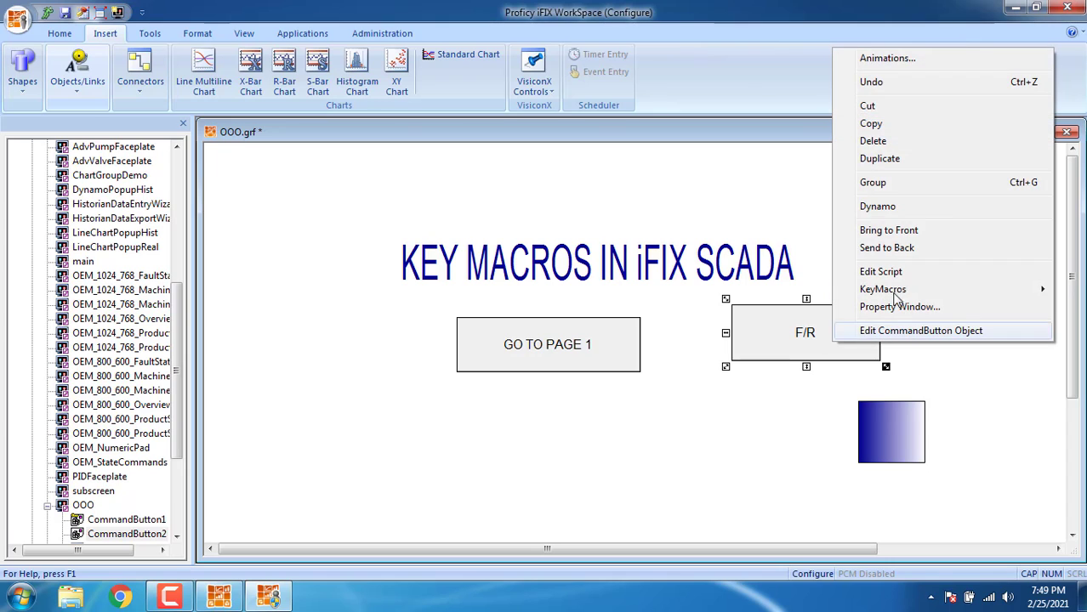
{"action": "mouse_move", "coordinate": [910, 294]}
{"action": "left_click", "coordinate": [777, 289]}
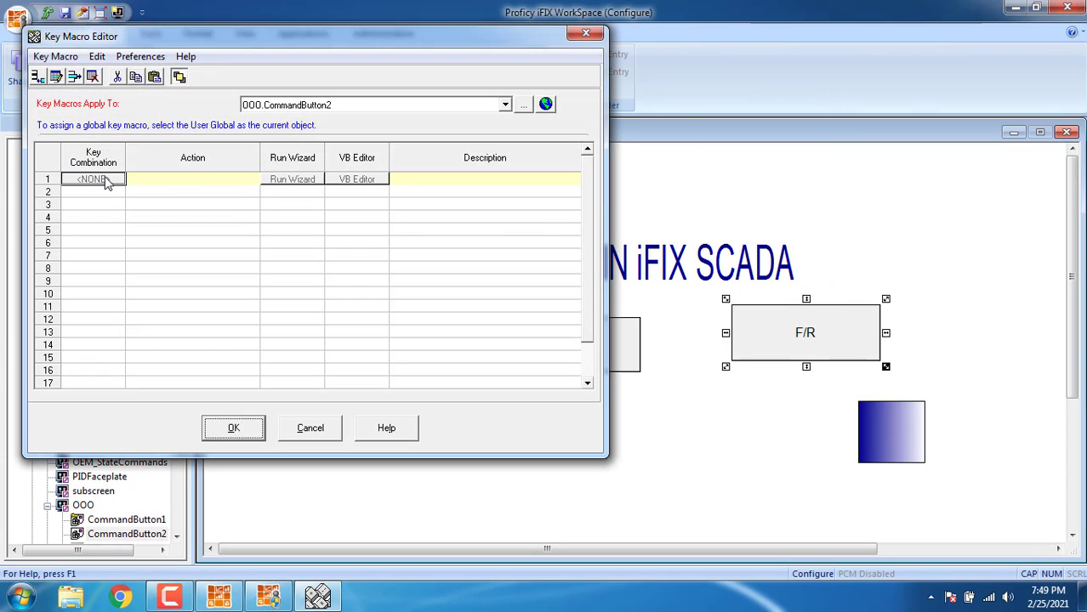
{"action": "double_click", "coordinate": [107, 181]}
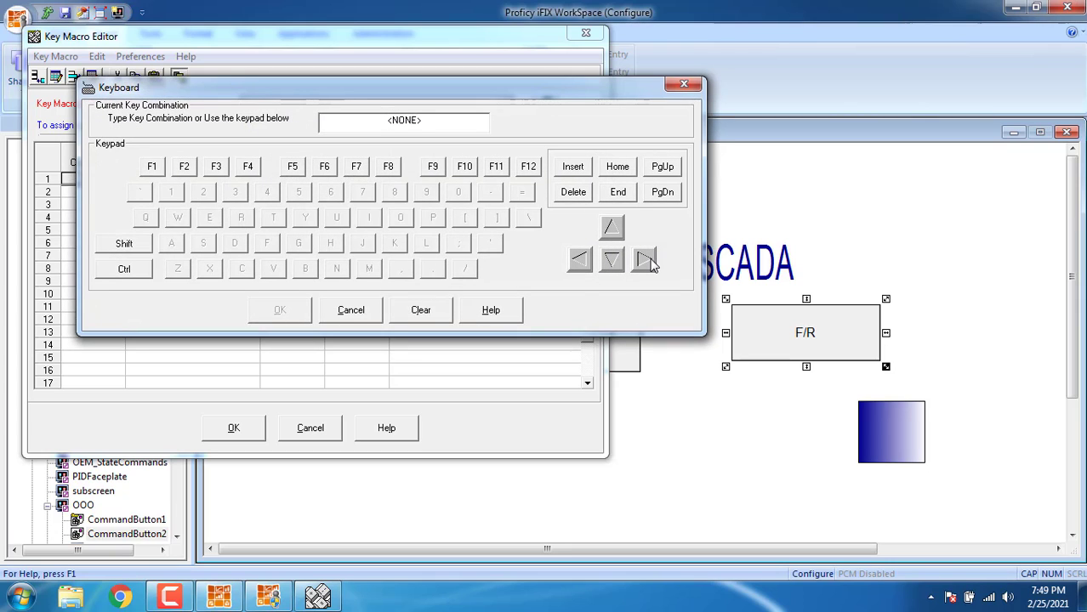
{"action": "left_click", "coordinate": [644, 261]}
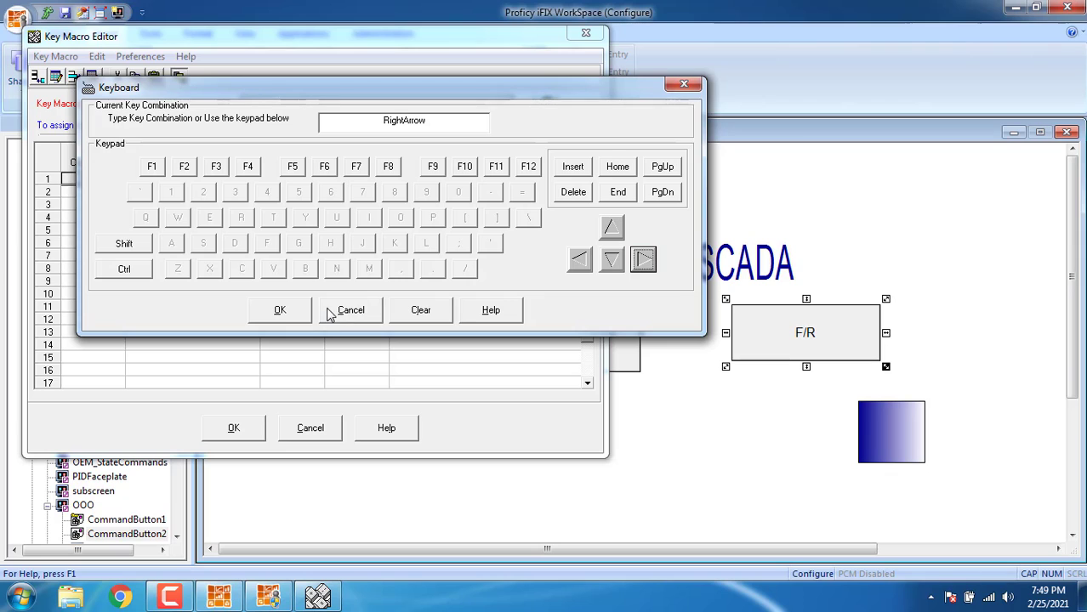
{"action": "left_click", "coordinate": [278, 309]}
- Give the RightArrow macro a Ramp Tag Value action that ramps Fix32.FIX.T1.F_CV by value
{"action": "left_click", "coordinate": [308, 184]}
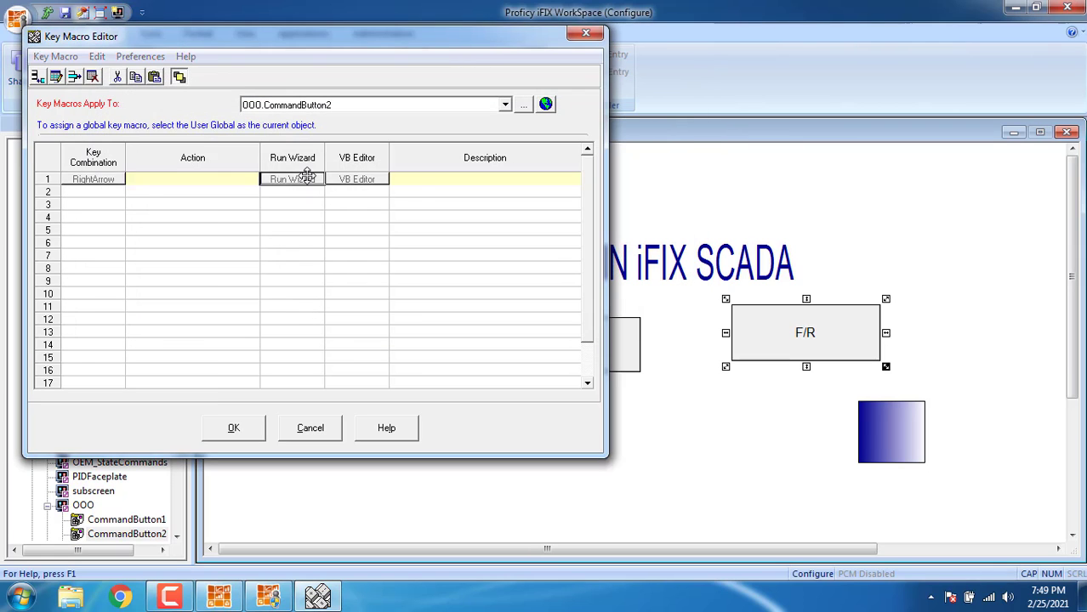
{"action": "left_click", "coordinate": [527, 153]}
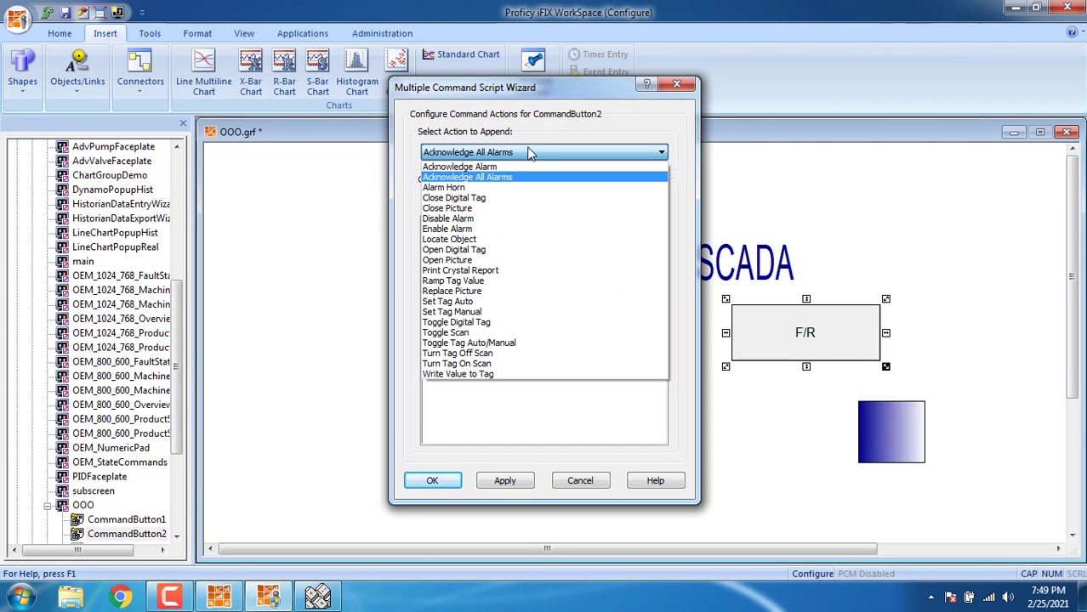
{"action": "left_click", "coordinate": [497, 282]}
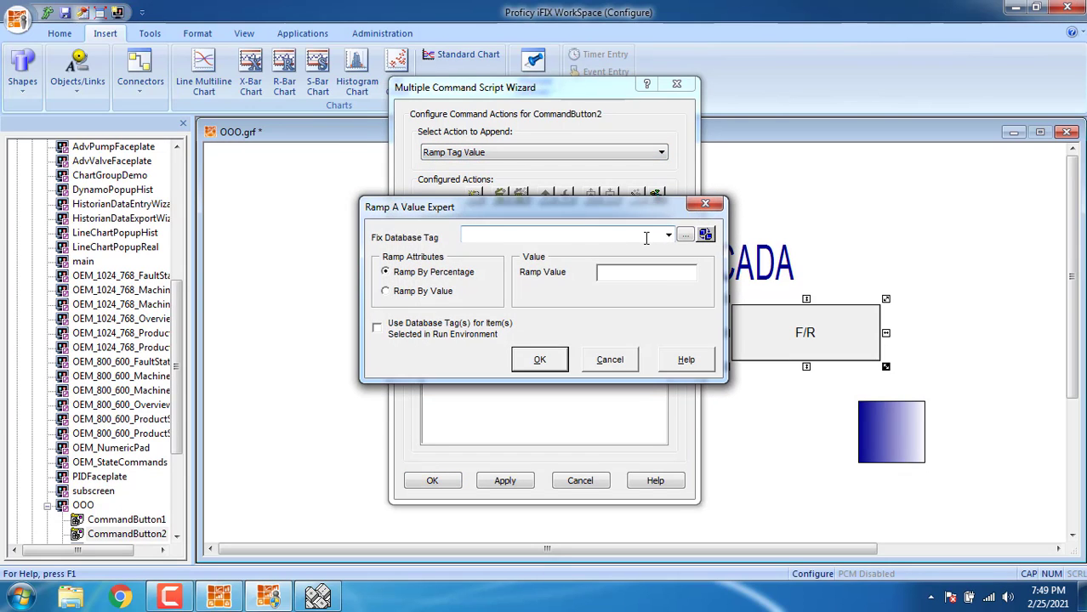
{"action": "left_click", "coordinate": [412, 292]}
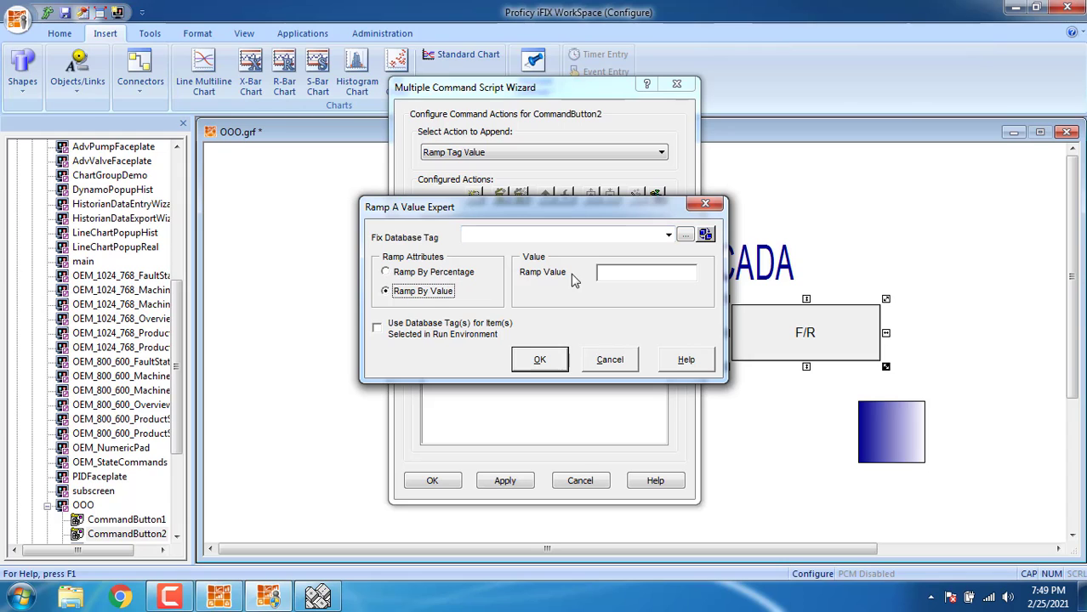
{"action": "left_click", "coordinate": [699, 235]}
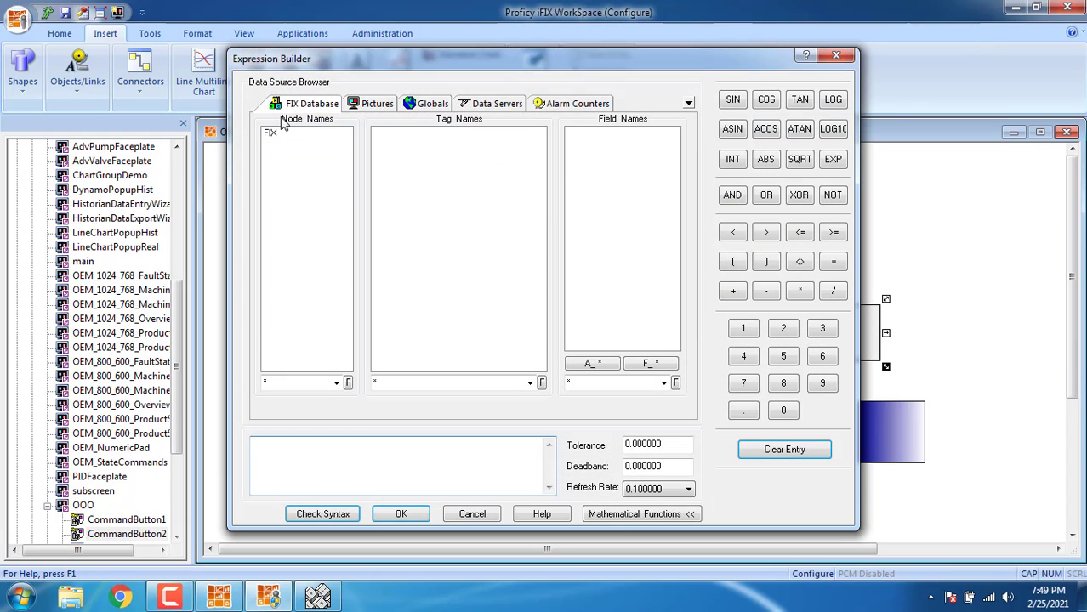
{"action": "left_click", "coordinate": [283, 137]}
{"action": "left_click", "coordinate": [381, 134]}
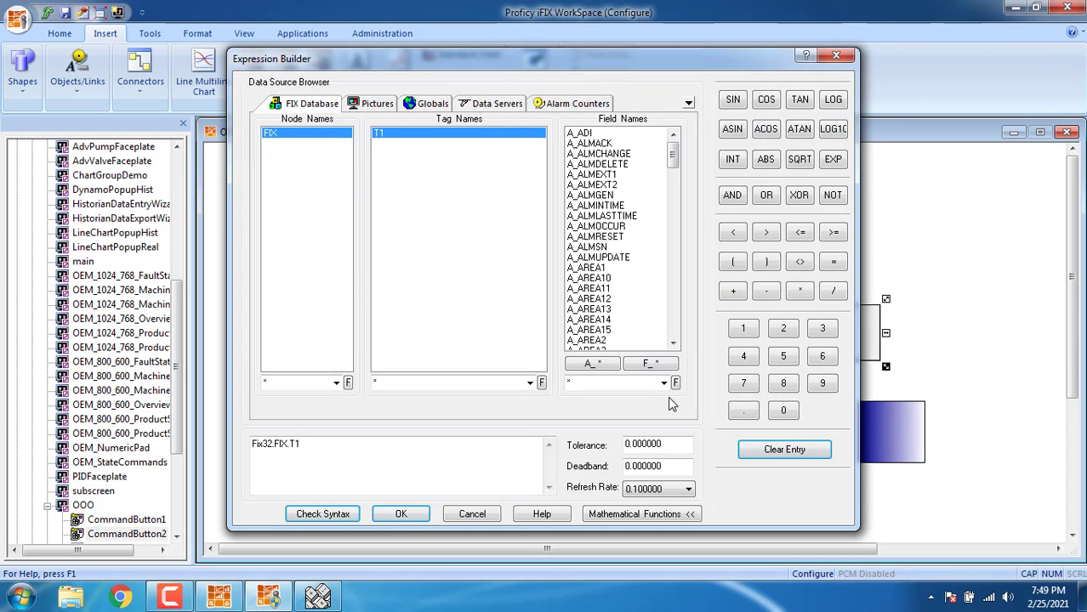
{"action": "left_click", "coordinate": [661, 364]}
{"action": "left_click", "coordinate": [412, 514]}
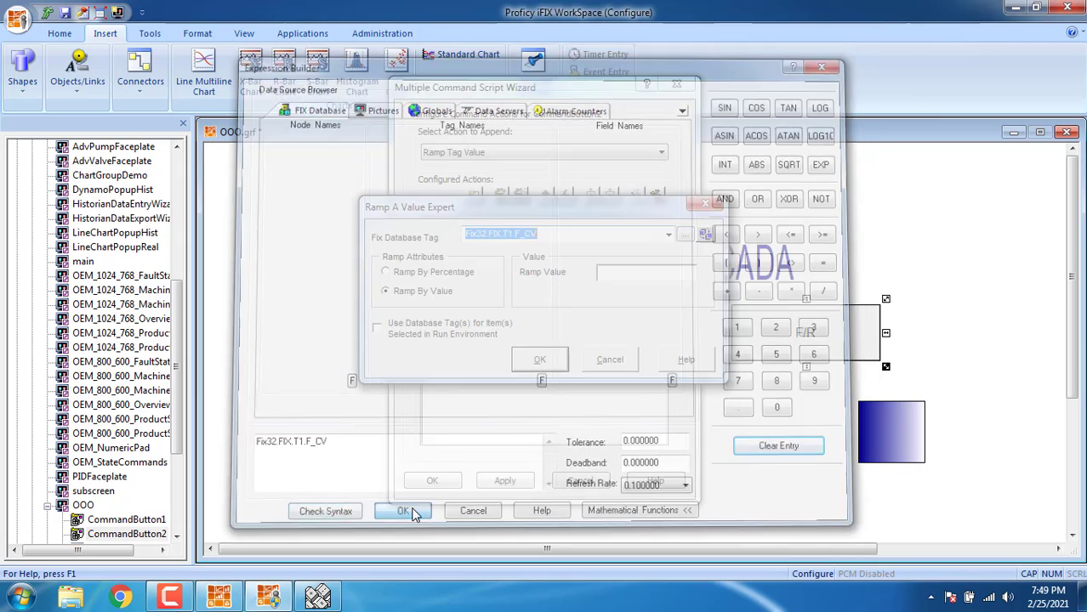
- Set the ramp value to 5 and accept the RightArrow key macro
{"action": "left_click", "coordinate": [639, 272]}
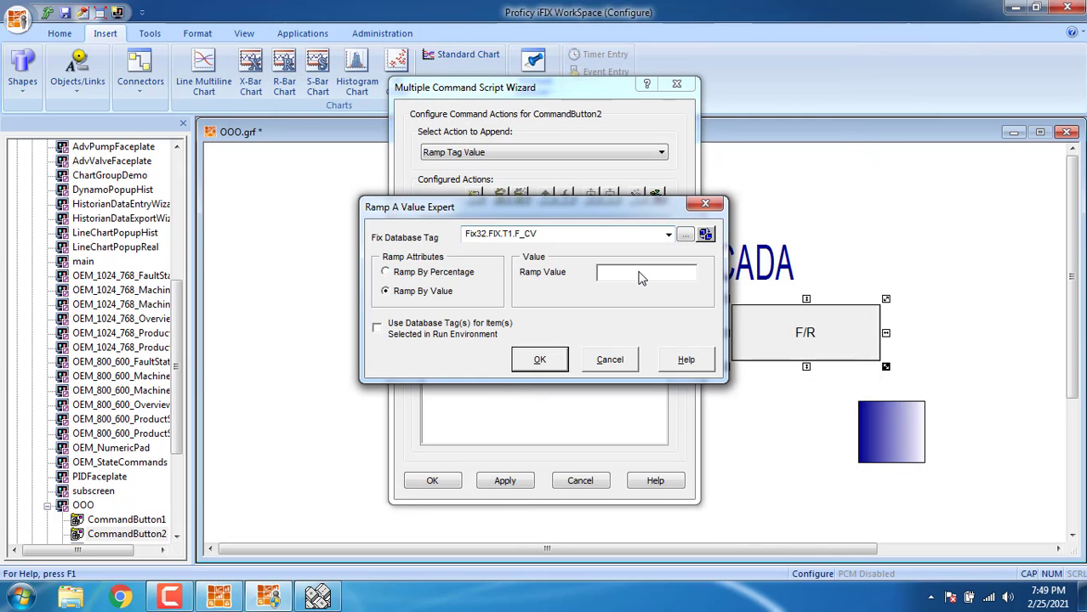
{"action": "type", "text": "5"}
{"action": "left_click", "coordinate": [538, 360]}
{"action": "left_click", "coordinate": [432, 481]}
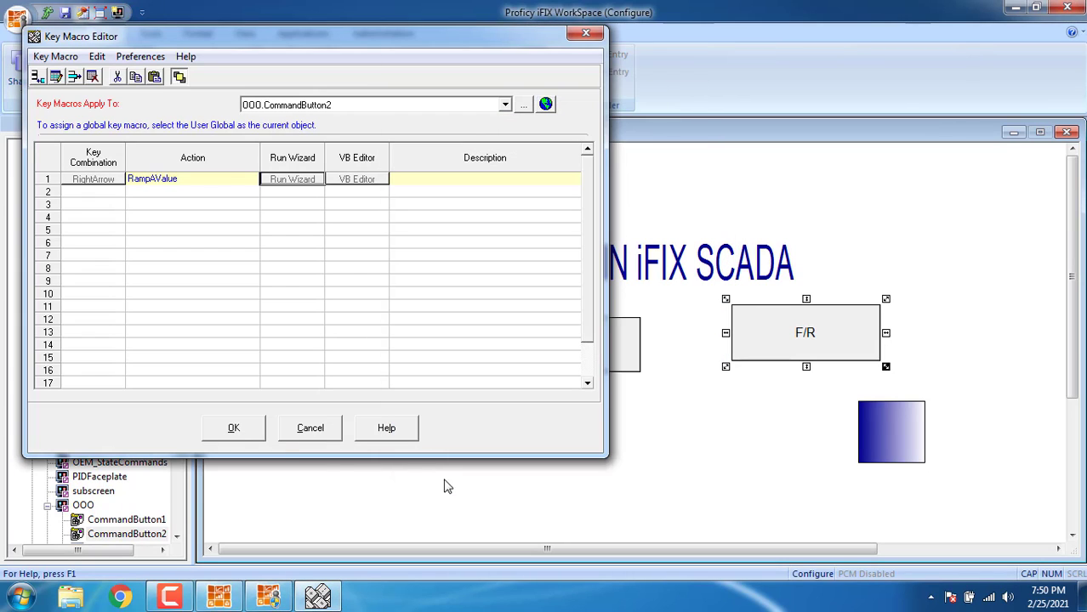
{"action": "left_click", "coordinate": [233, 428]}
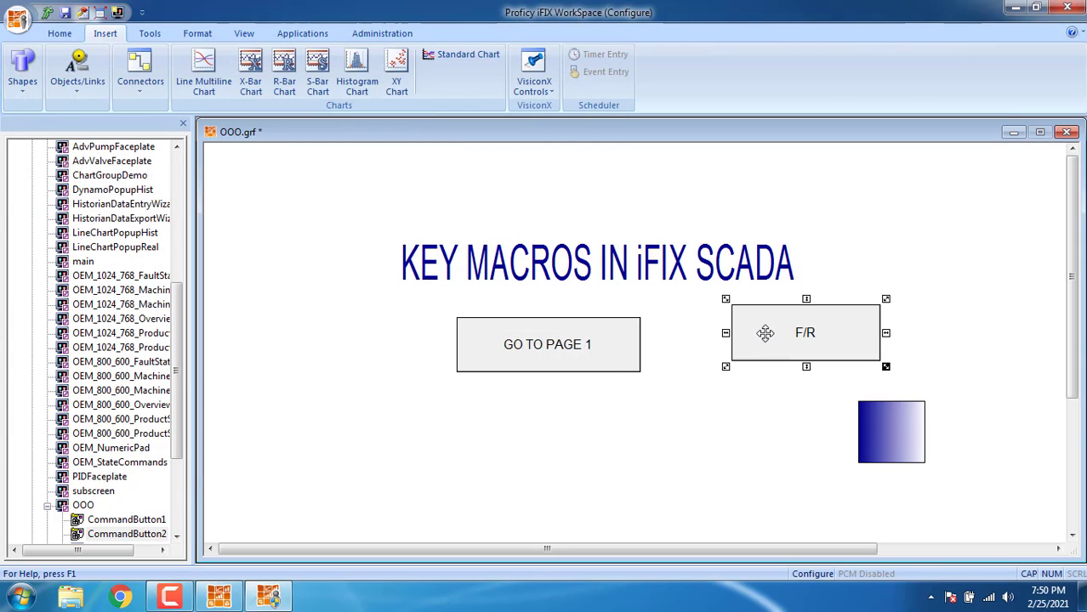
- Add a second key macro with the LeftArrow key combination to the F/R button
{"action": "right_click", "coordinate": [765, 332]}
{"action": "mouse_move", "coordinate": [800, 281]}
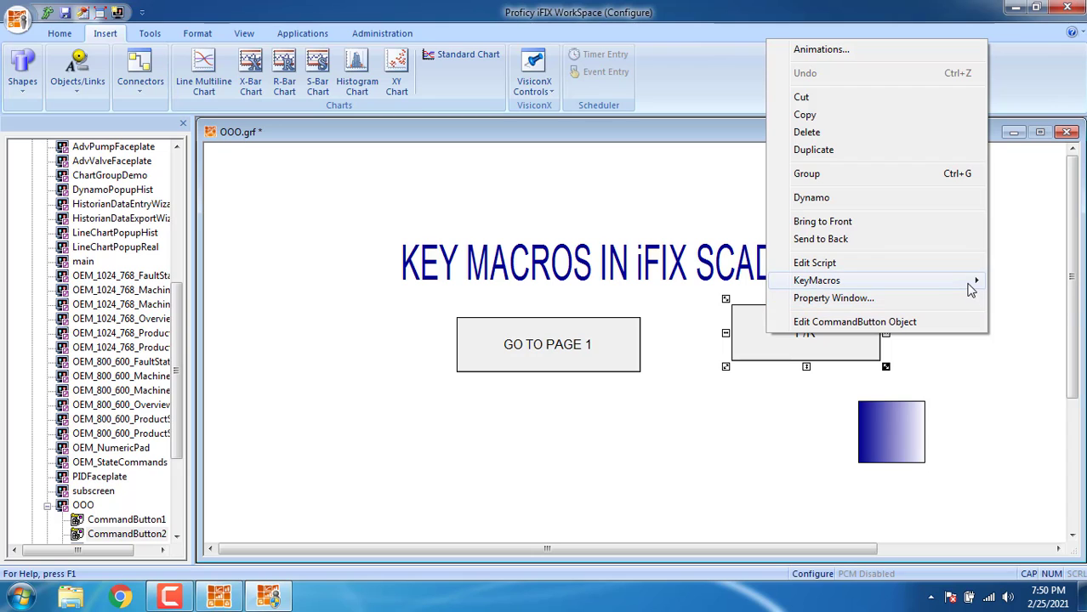
{"action": "left_click", "coordinate": [1016, 281]}
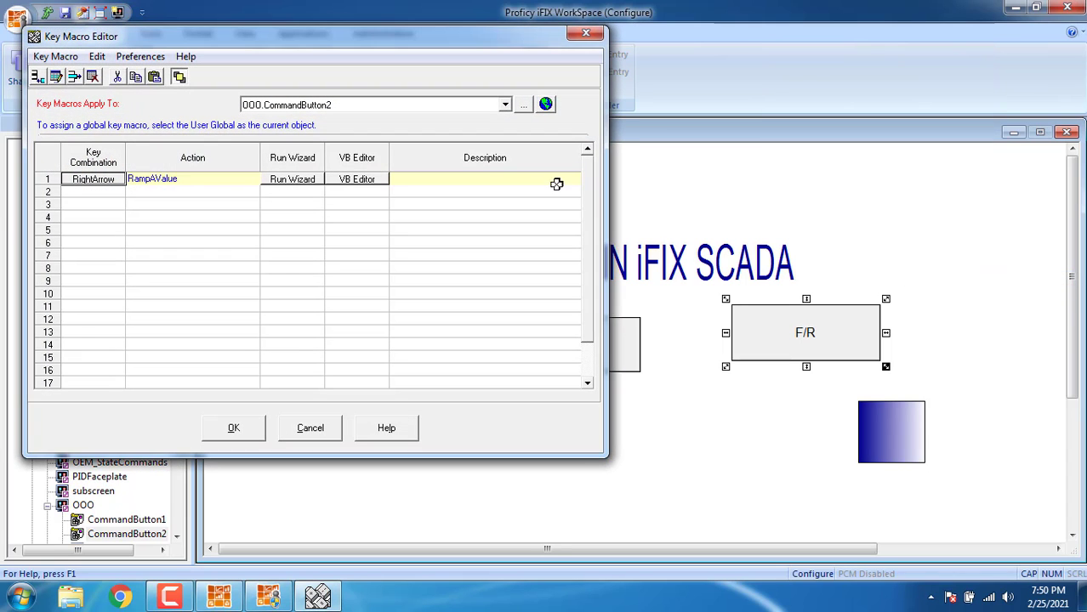
{"action": "double_click", "coordinate": [111, 192]}
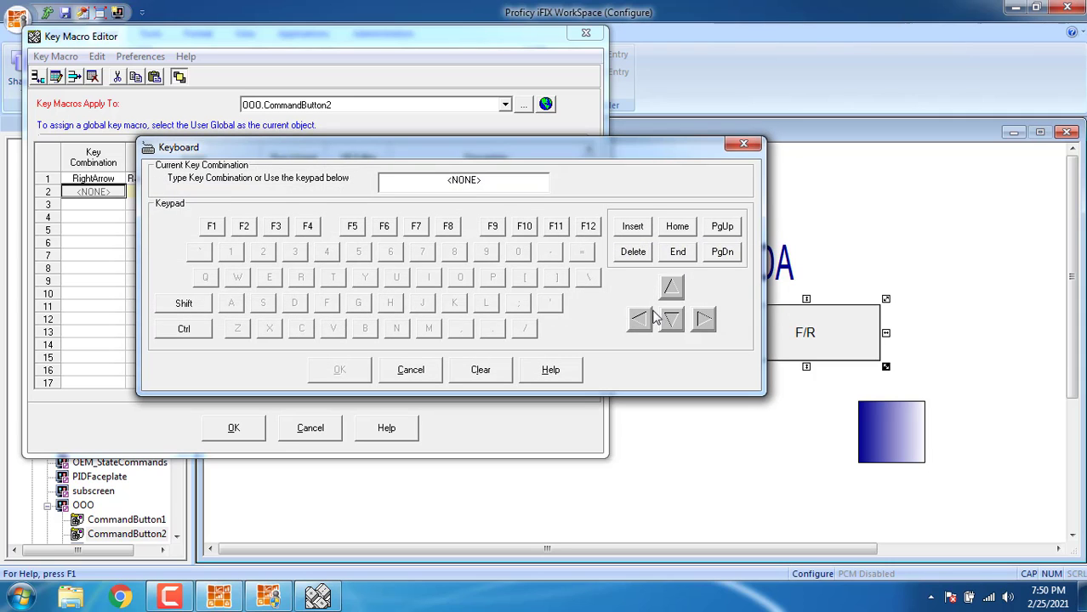
{"action": "left_click", "coordinate": [643, 318]}
{"action": "left_click", "coordinate": [356, 369]}
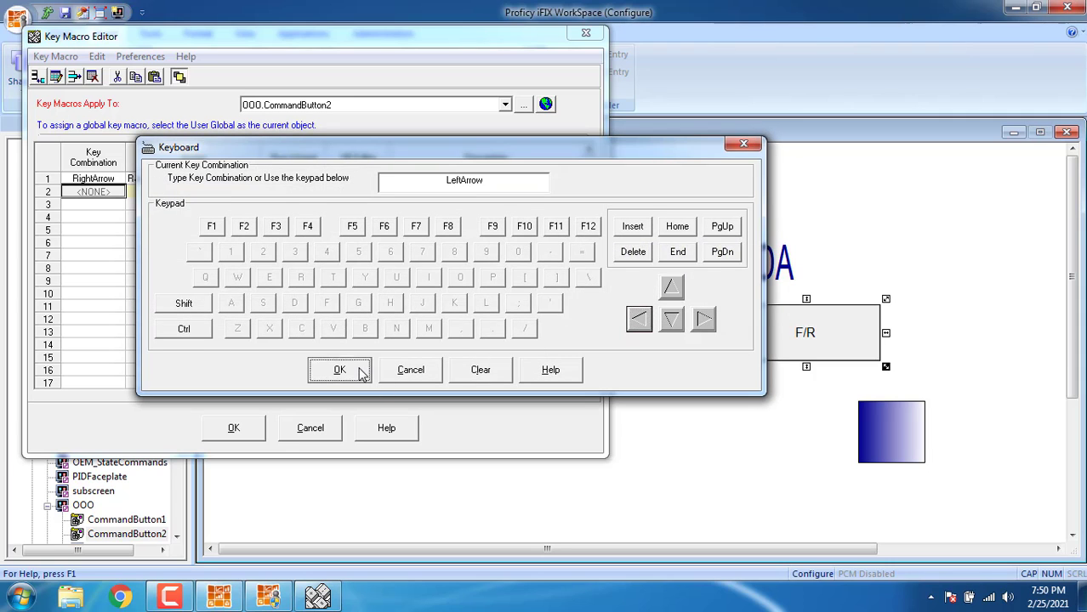
- Give the LeftArrow macro a Ramp Tag Value action that ramps by value, with a ramp value of -5
{"action": "left_click", "coordinate": [298, 192]}
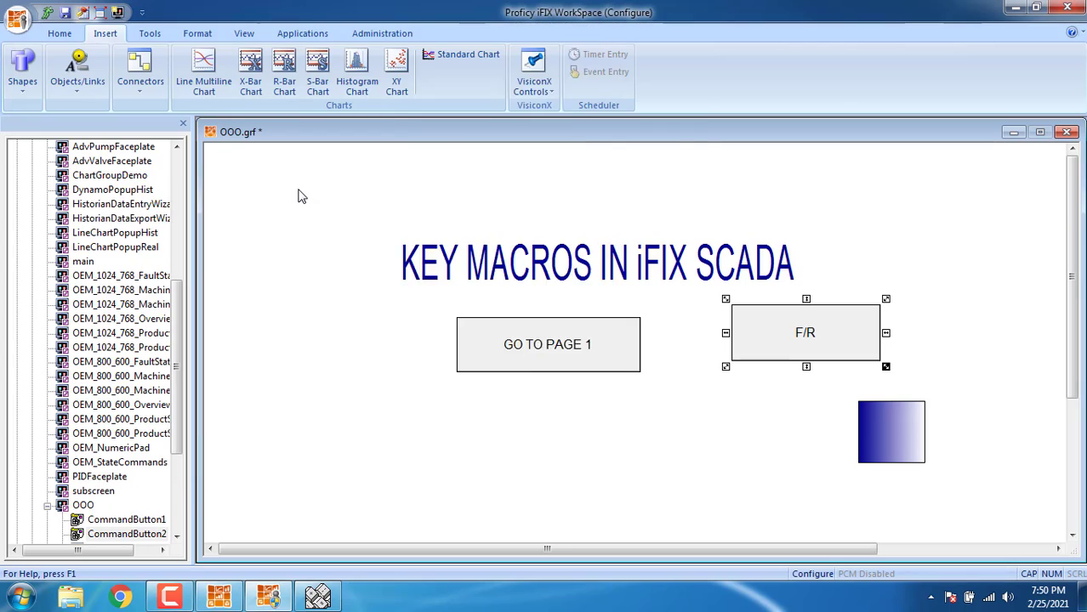
{"action": "left_click", "coordinate": [491, 157]}
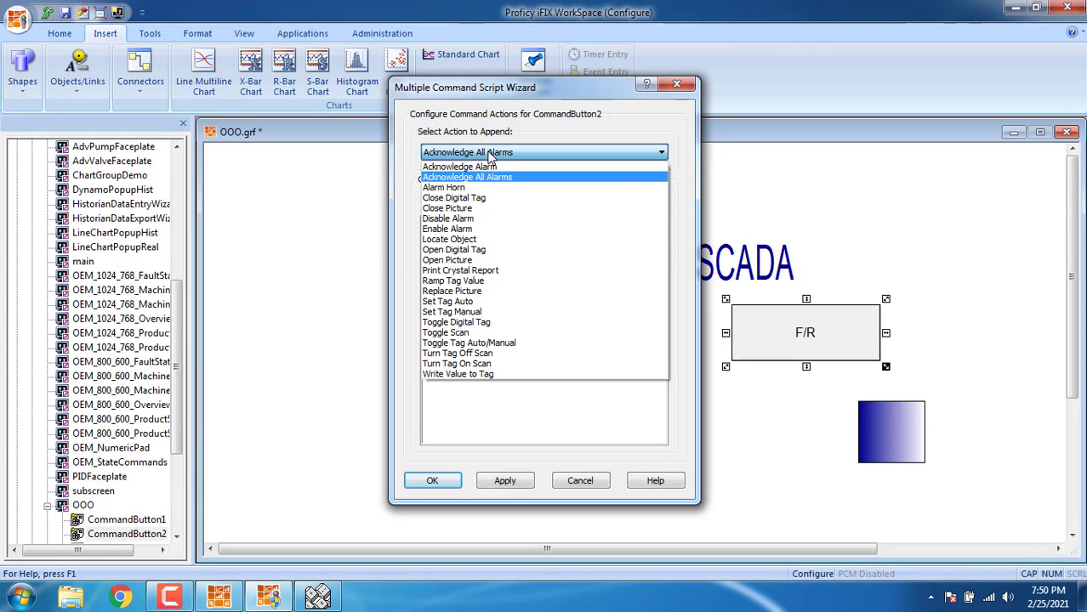
{"action": "left_click", "coordinate": [473, 281]}
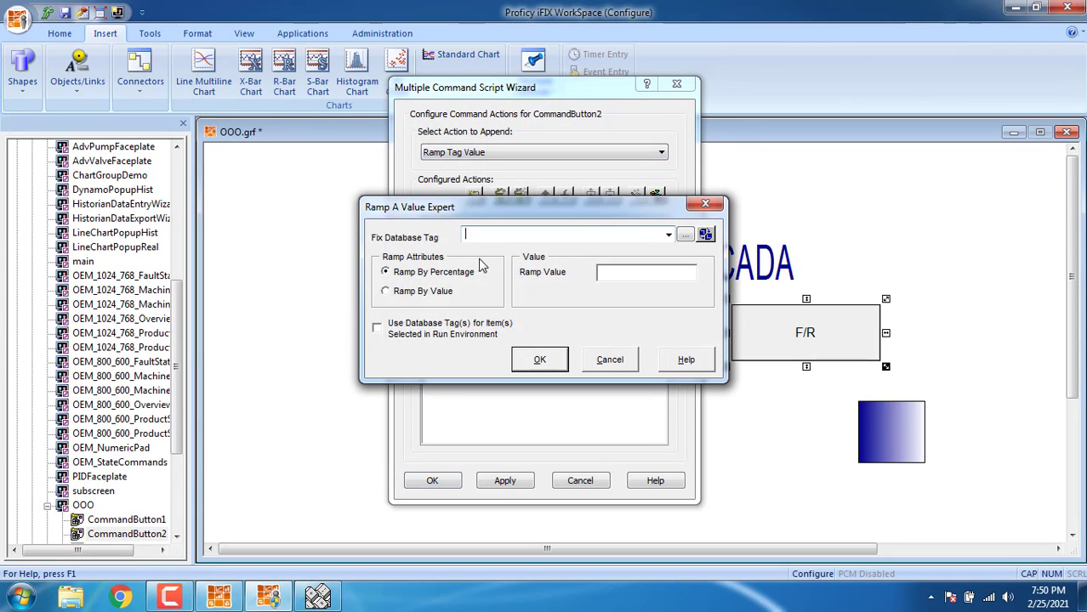
{"action": "left_click", "coordinate": [386, 290]}
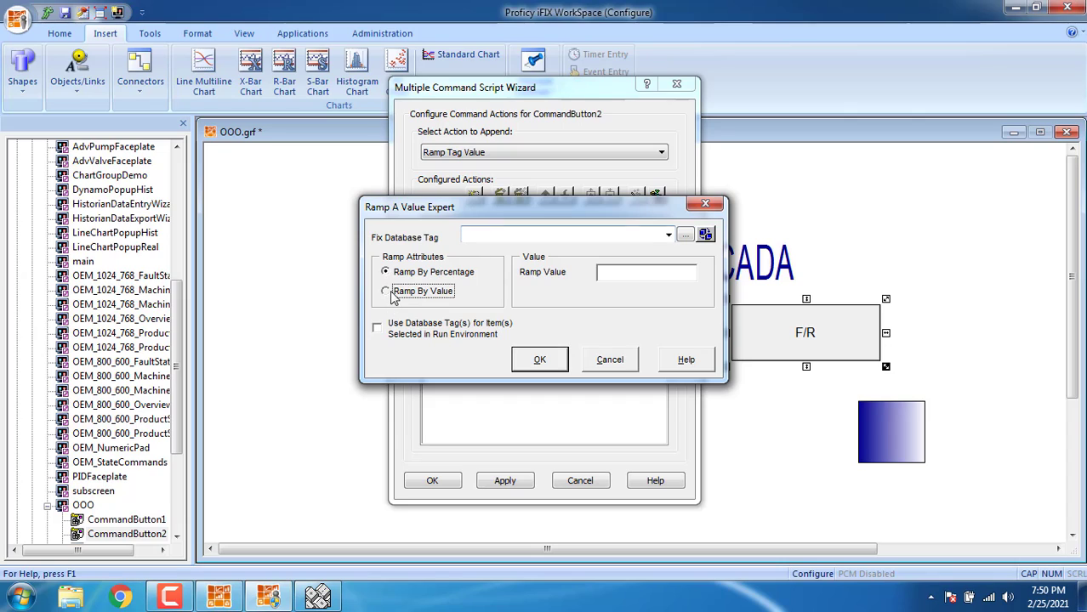
{"action": "left_click", "coordinate": [534, 237]}
{"action": "left_click", "coordinate": [636, 271]}
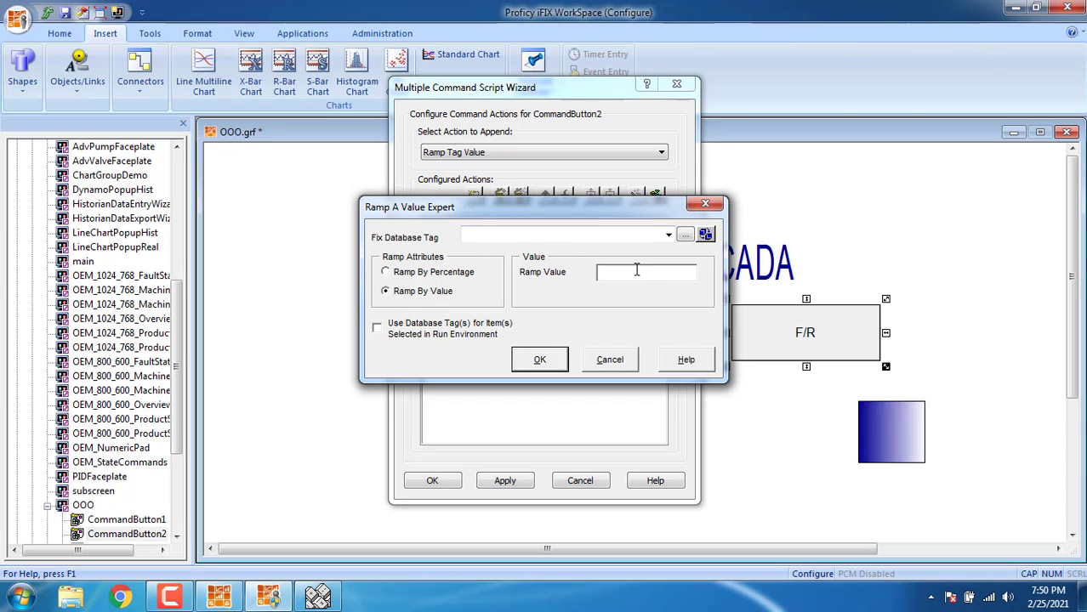
{"action": "type", "text": "-5"}
- Assign Fix32.FIX.T1.F_CV as the ramp action's database tag and accept the ramp settings
{"action": "left_click", "coordinate": [685, 235]}
{"action": "left_click", "coordinate": [272, 136]}
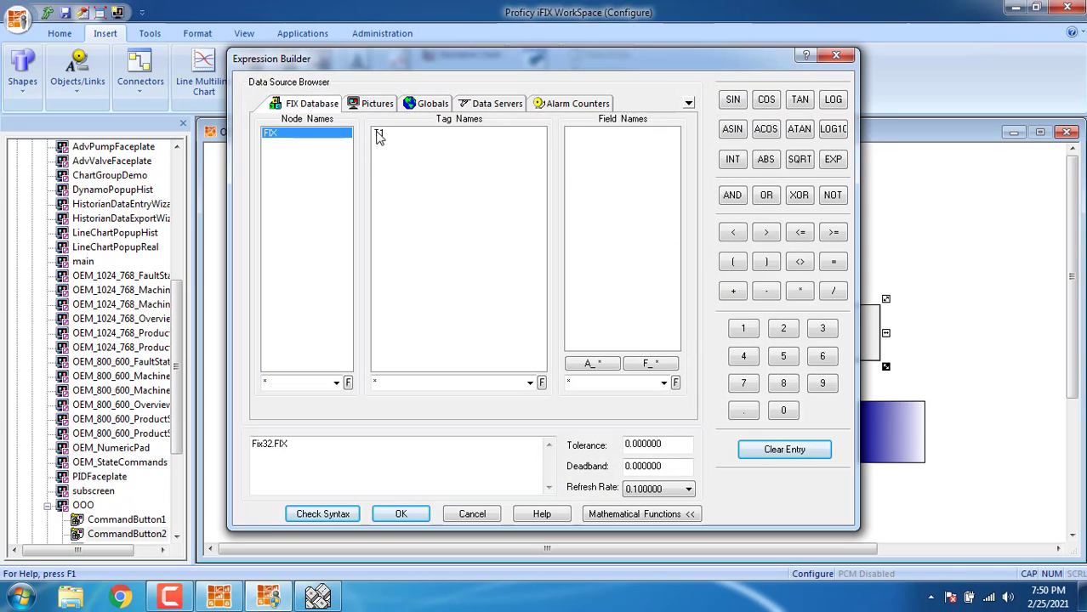
{"action": "left_click", "coordinate": [377, 137]}
{"action": "left_click", "coordinate": [648, 370]}
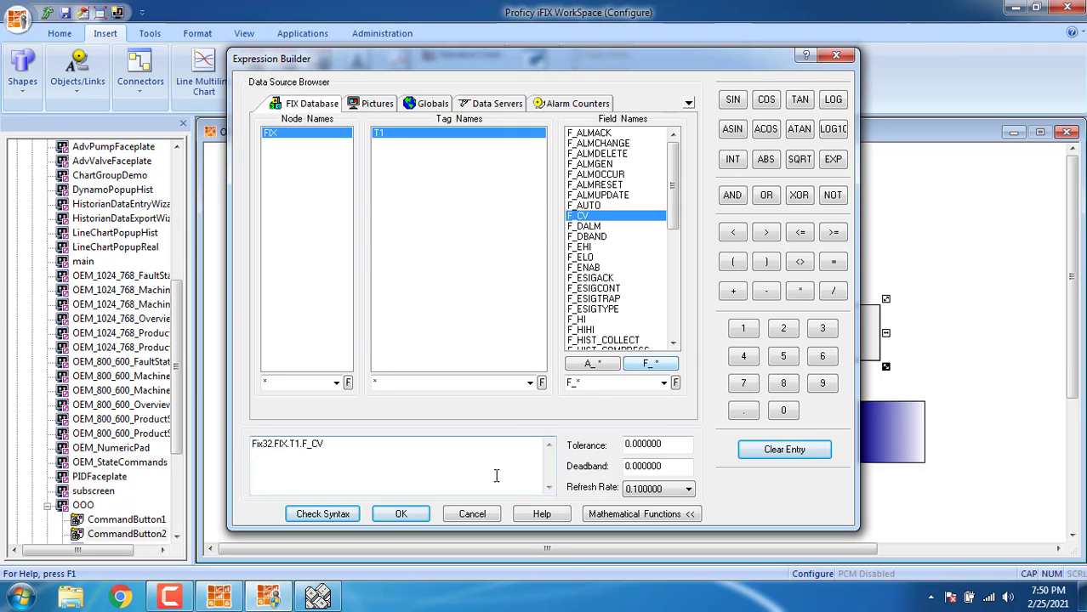
{"action": "left_click", "coordinate": [400, 514]}
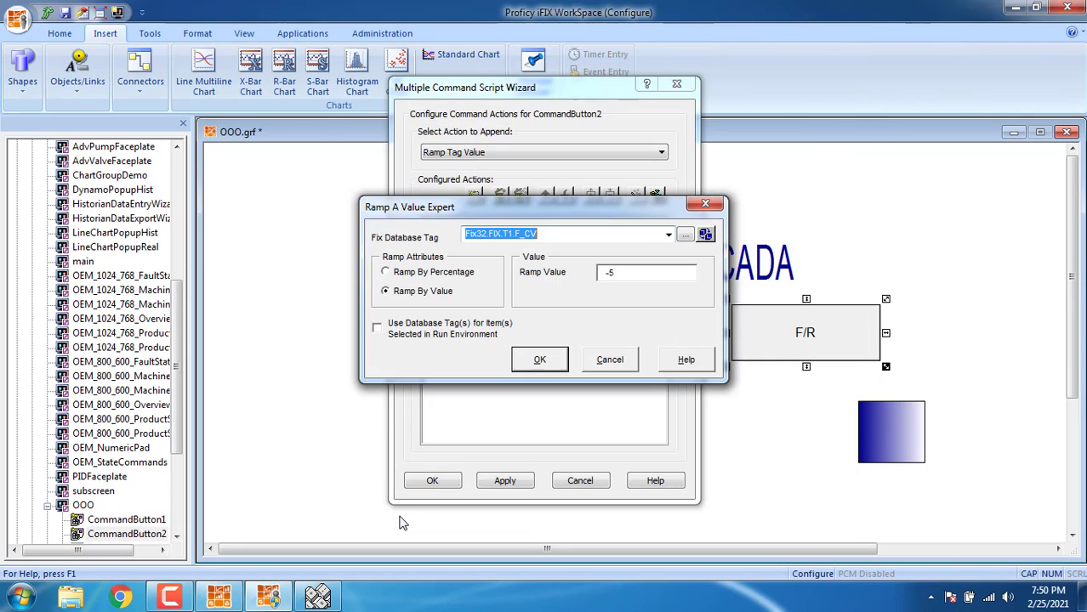
{"action": "left_click", "coordinate": [541, 362]}
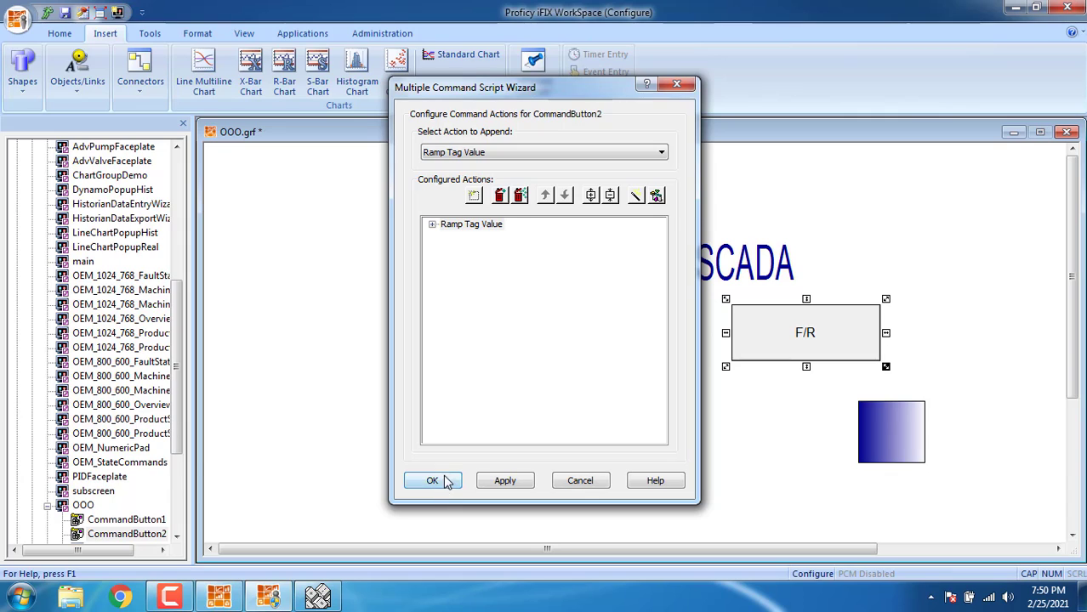
- Accept the LeftArrow key macro for the F/R button and switch the workspace to run mode
{"action": "left_click", "coordinate": [442, 482]}
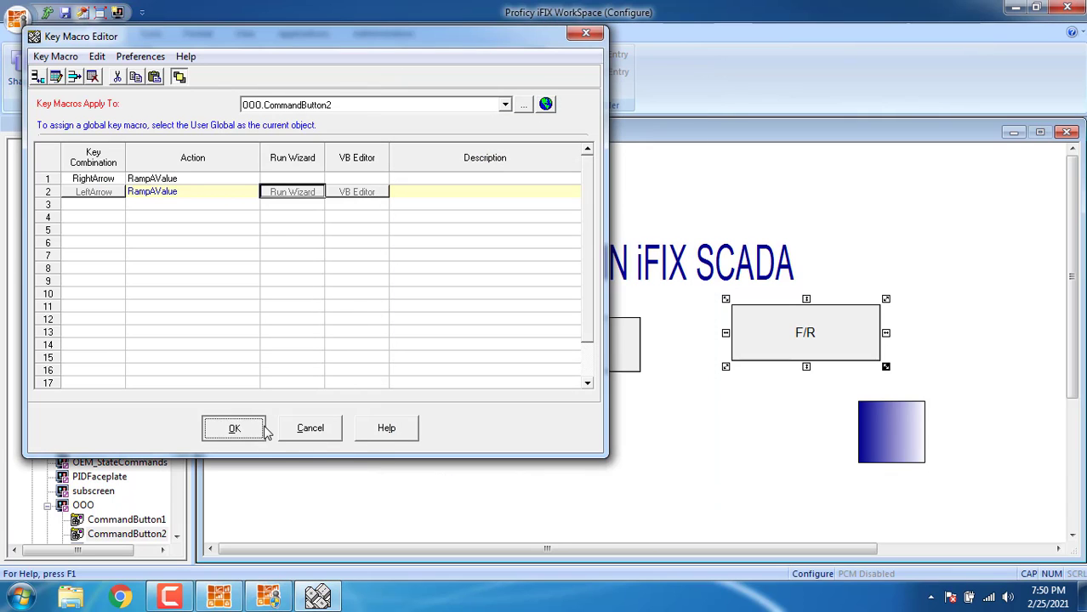
{"action": "left_click", "coordinate": [234, 428]}
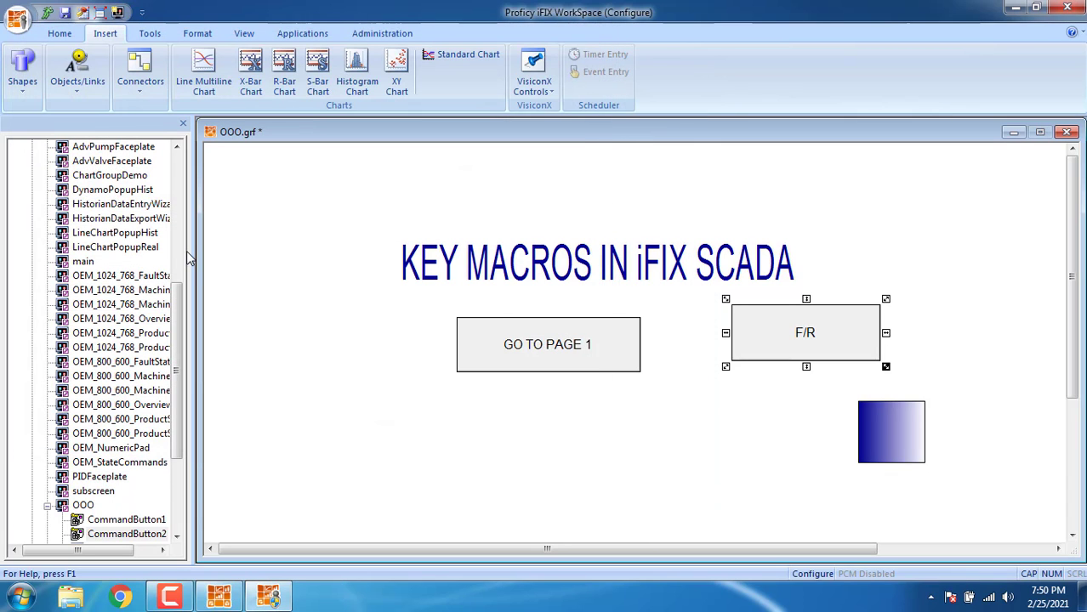
{"action": "left_click", "coordinate": [47, 14]}
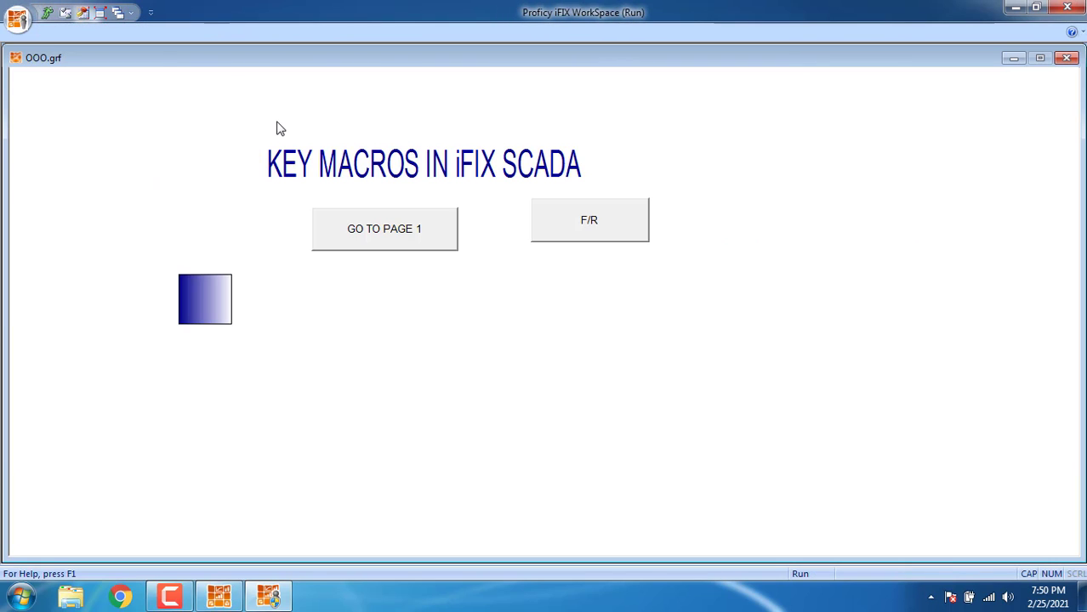